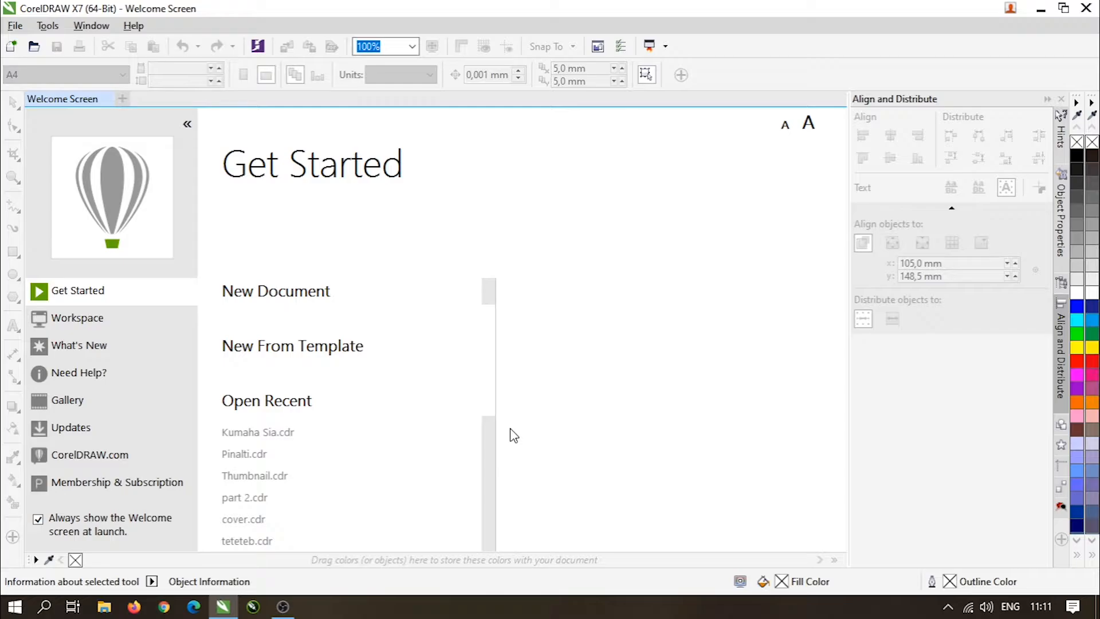
# Create a new A4 portrait document named "Bola sepak"
pyautogui.click(293, 297)
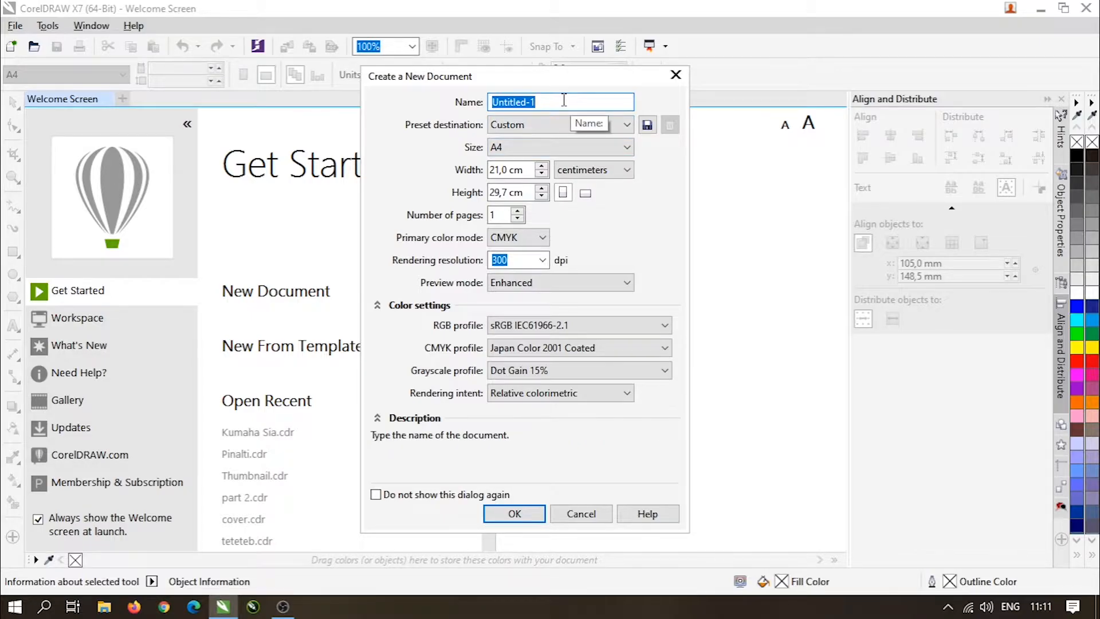
pyautogui.write('Bola sepak')
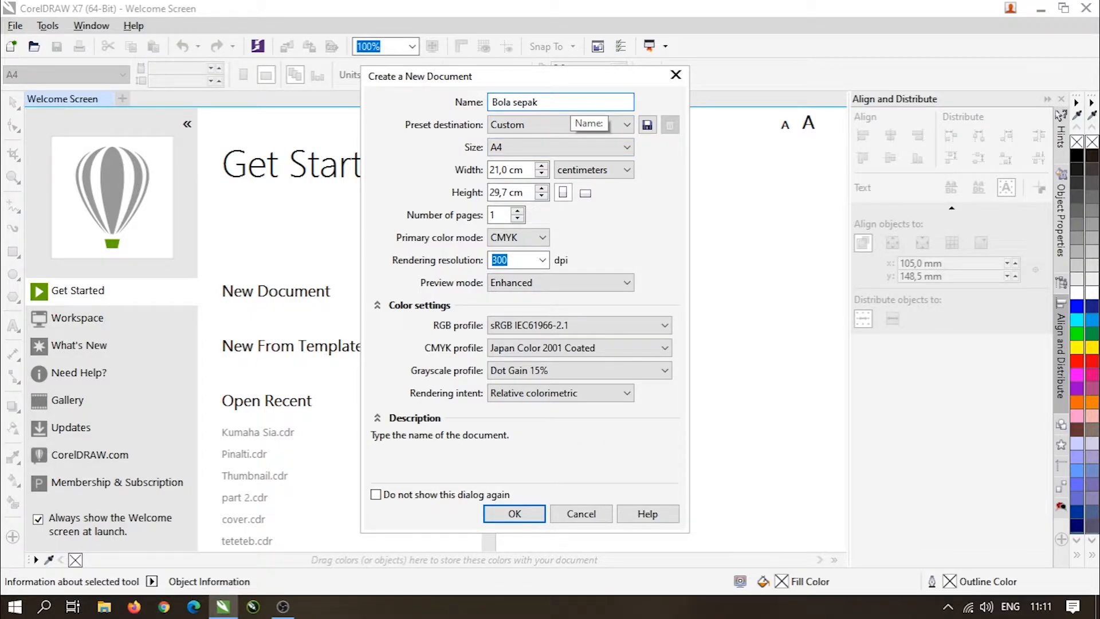
pyautogui.click(514, 513)
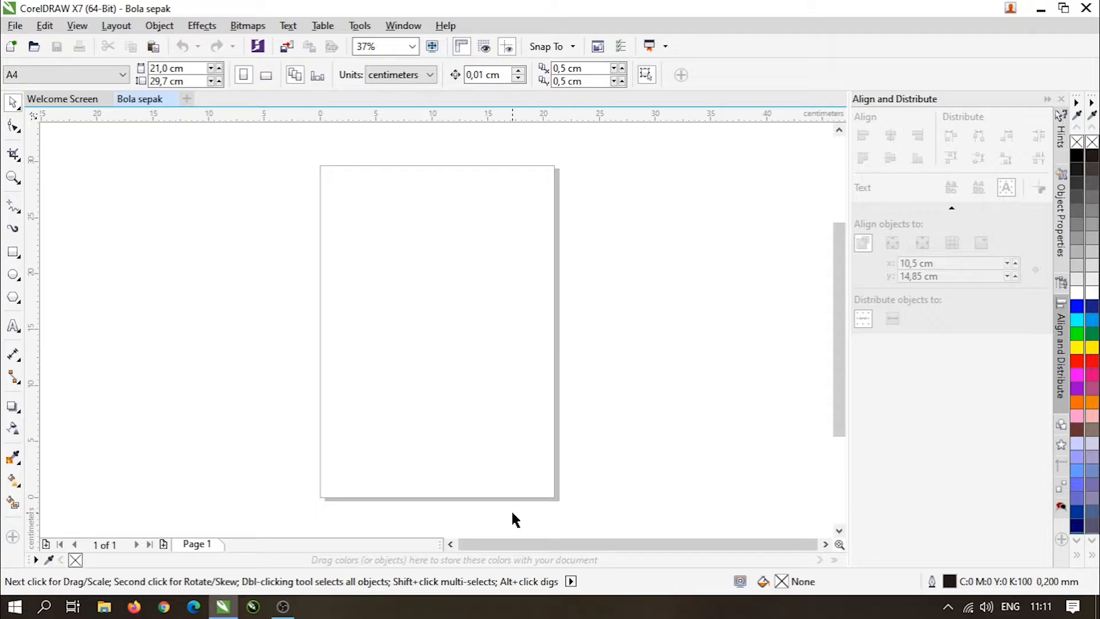
# Draw a circle about 16.9 cm in diameter and centre it on the page
pyautogui.click(14, 275)
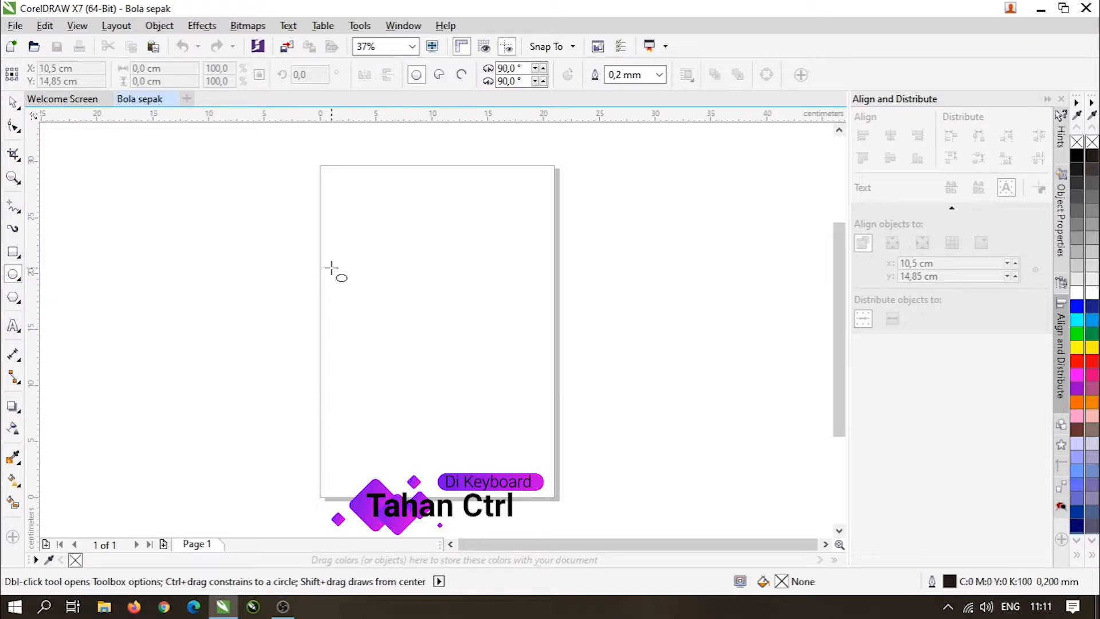
pyautogui.moveTo(344, 222)
pyautogui.mouseDown()
pyautogui.moveTo(400, 302)
pyautogui.moveTo(511, 409)
pyautogui.mouseUp()
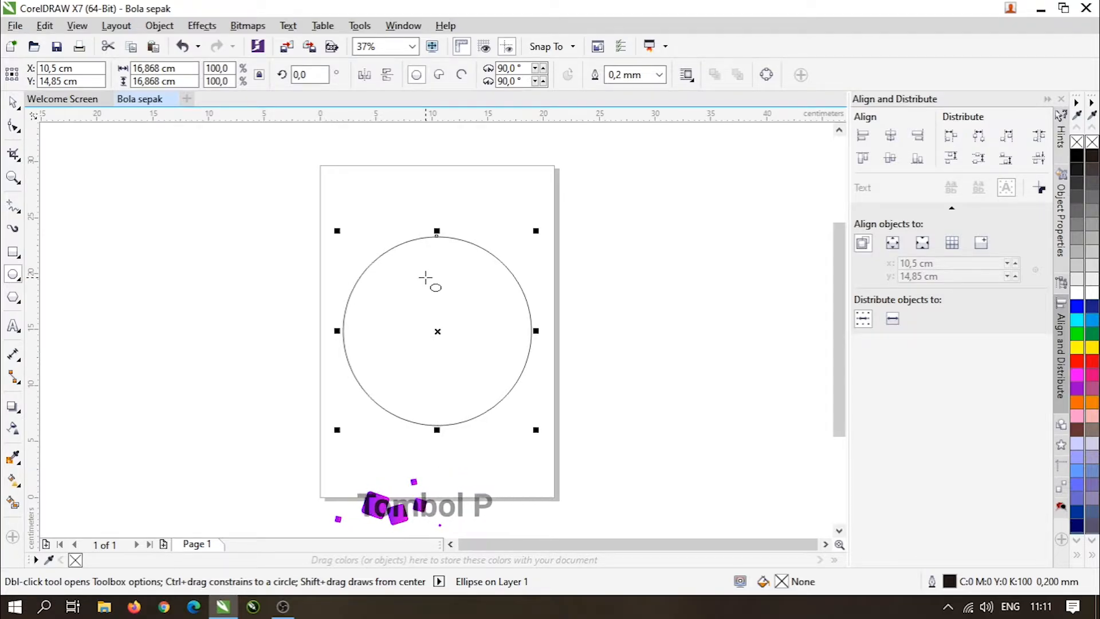
pyautogui.press('space')
pyautogui.click(654, 289)
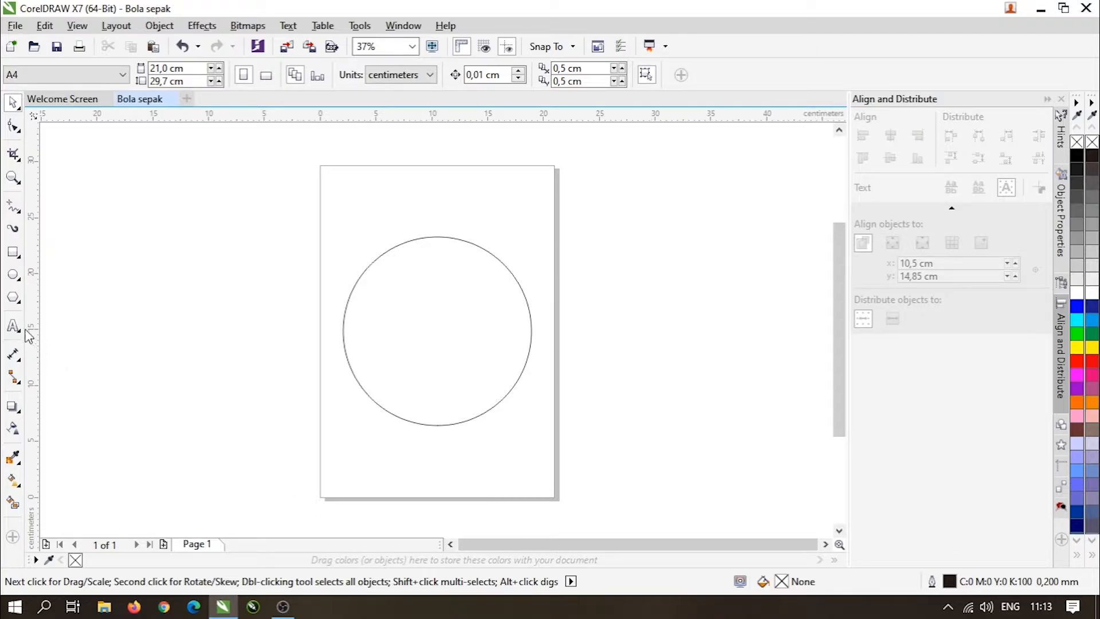
# Draw a regular five-sided polygon about 6 cm wide beside the page, just outside the circle
pyautogui.click(12, 303)
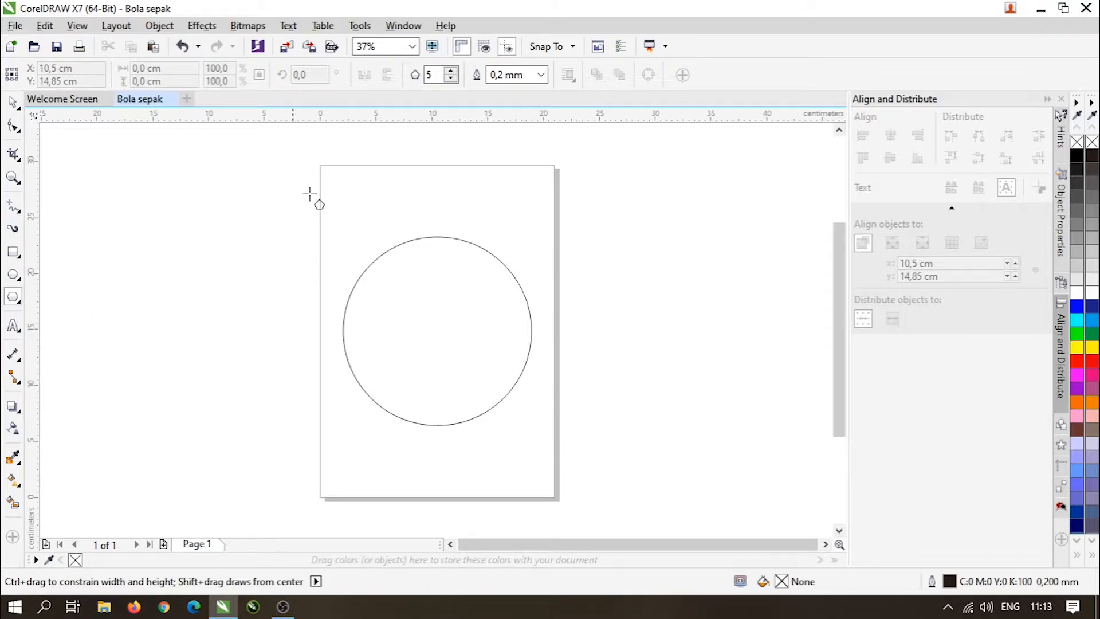
pyautogui.click(438, 76)
pyautogui.moveTo(434, 75); pyautogui.dragTo(427, 75)
pyautogui.write('5')
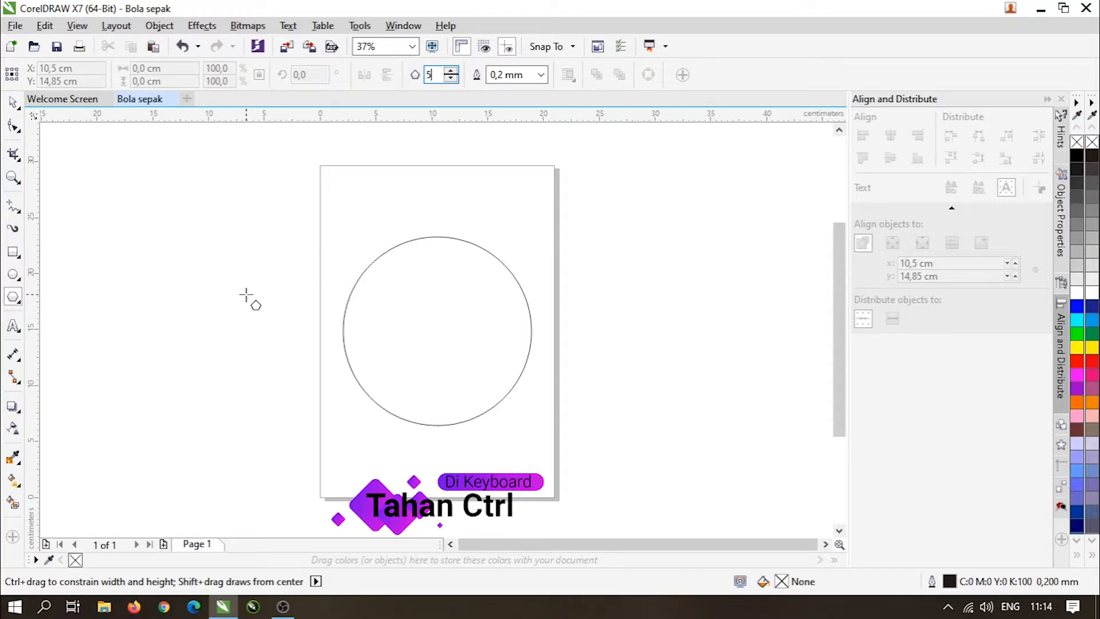
pyautogui.moveTo(246, 295); pyautogui.dragTo(301, 365)
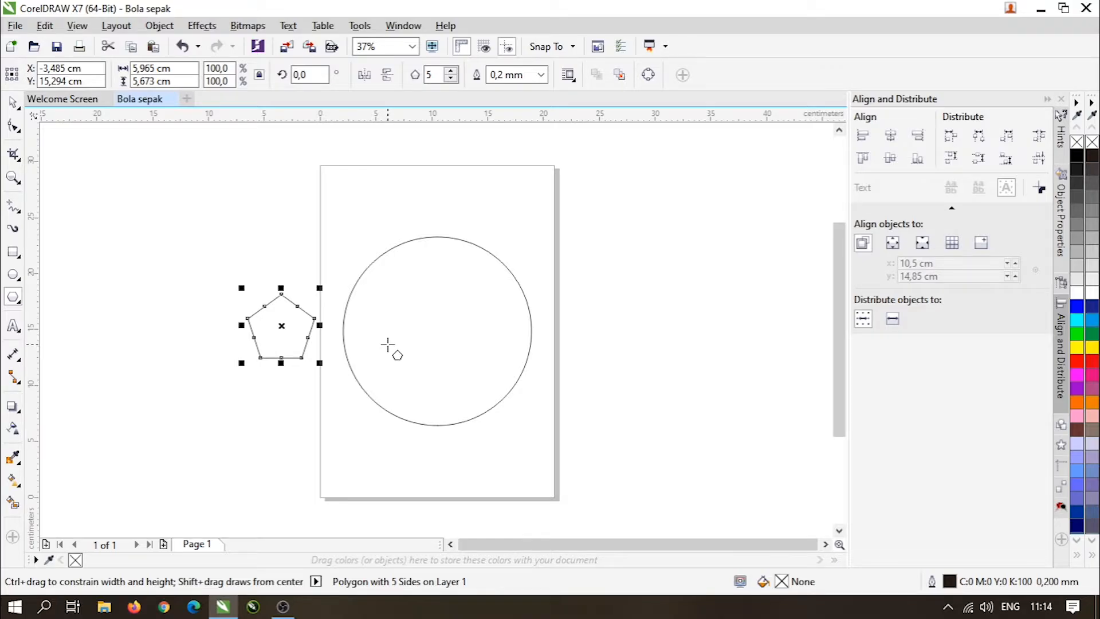
# Move the pentagon by its centre snap point onto the centre of the circle
pyautogui.click(13, 102)
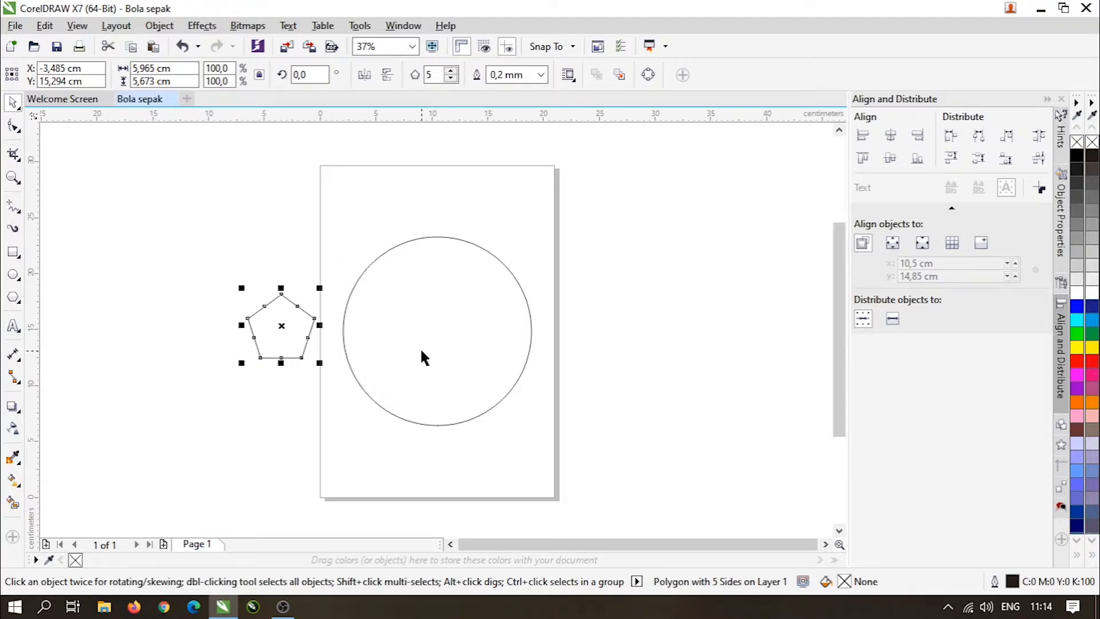
pyautogui.scroll(3, 421, 347)
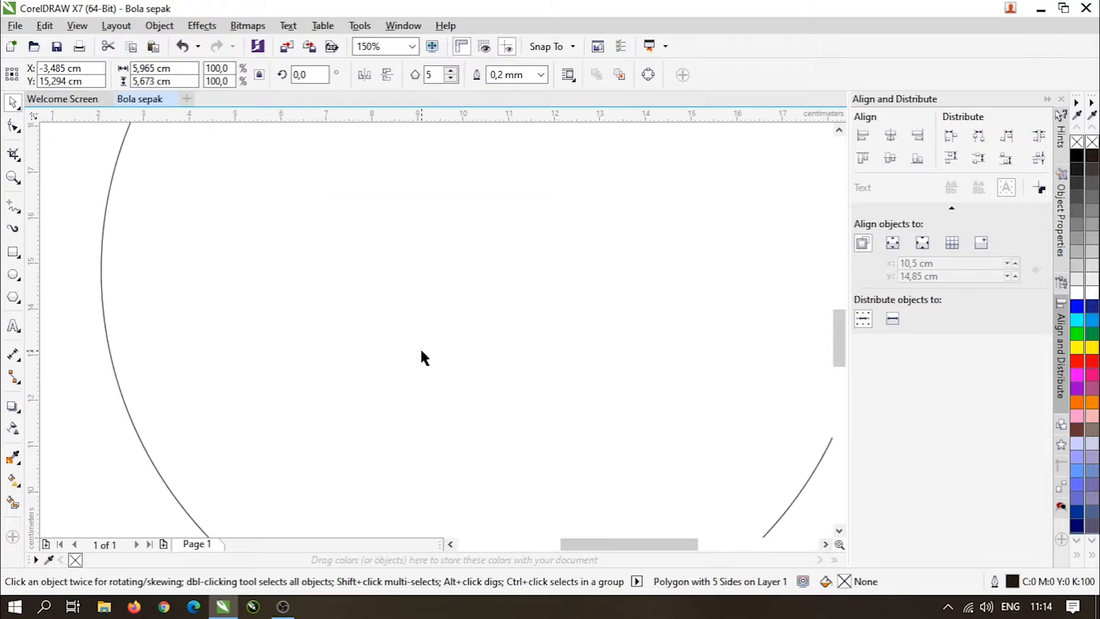
pyautogui.scroll(-3, 422, 352)
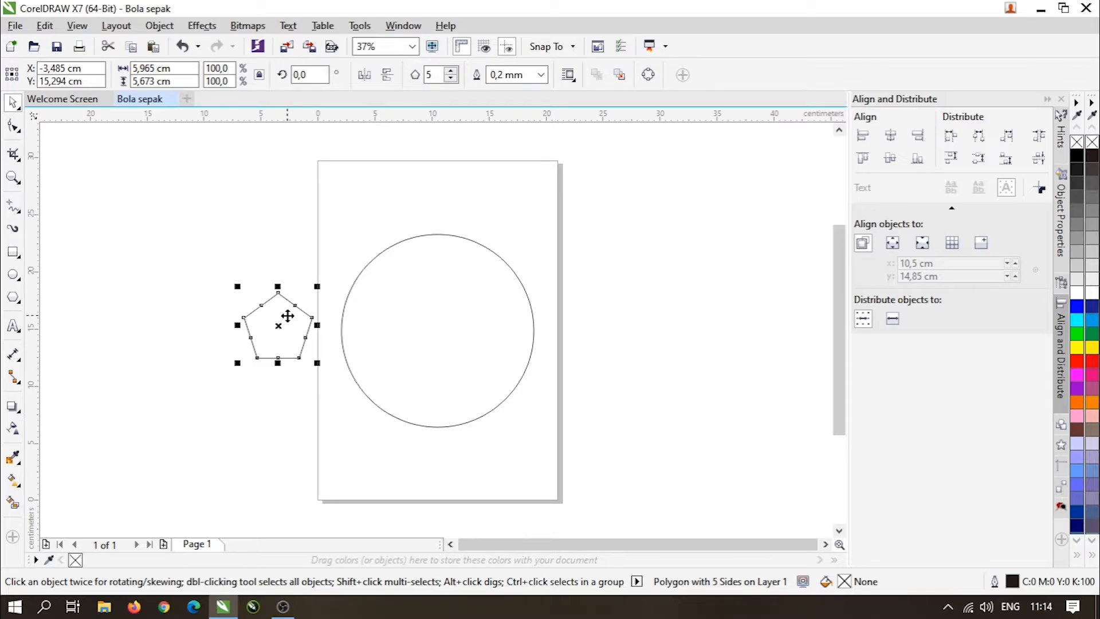
pyautogui.scroll(2, 281, 316)
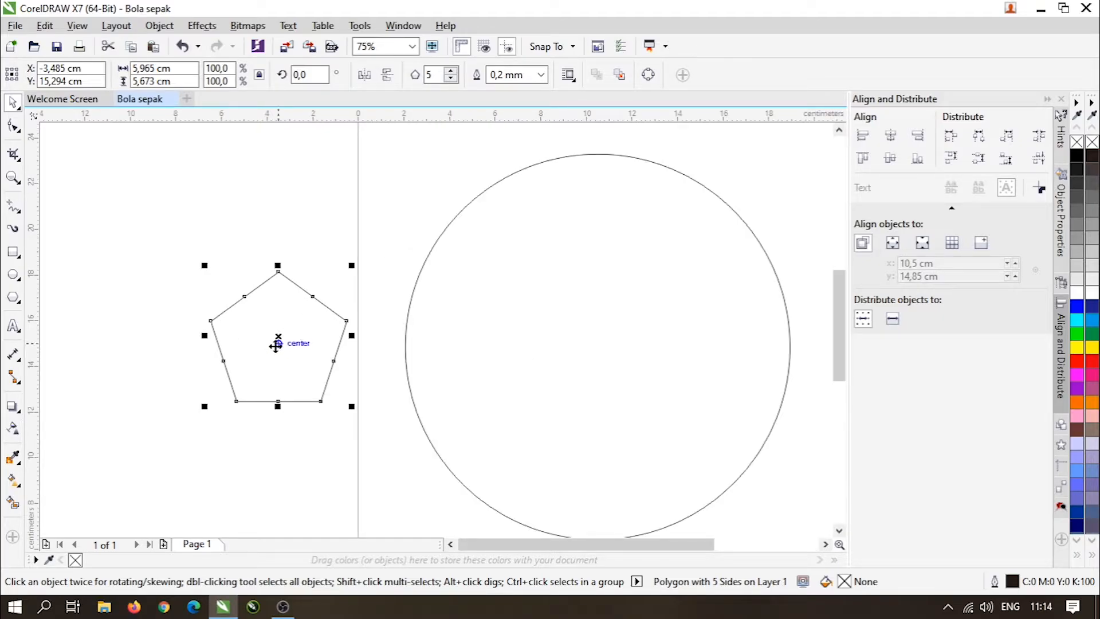
pyautogui.moveTo(278, 343); pyautogui.dragTo(597, 348)
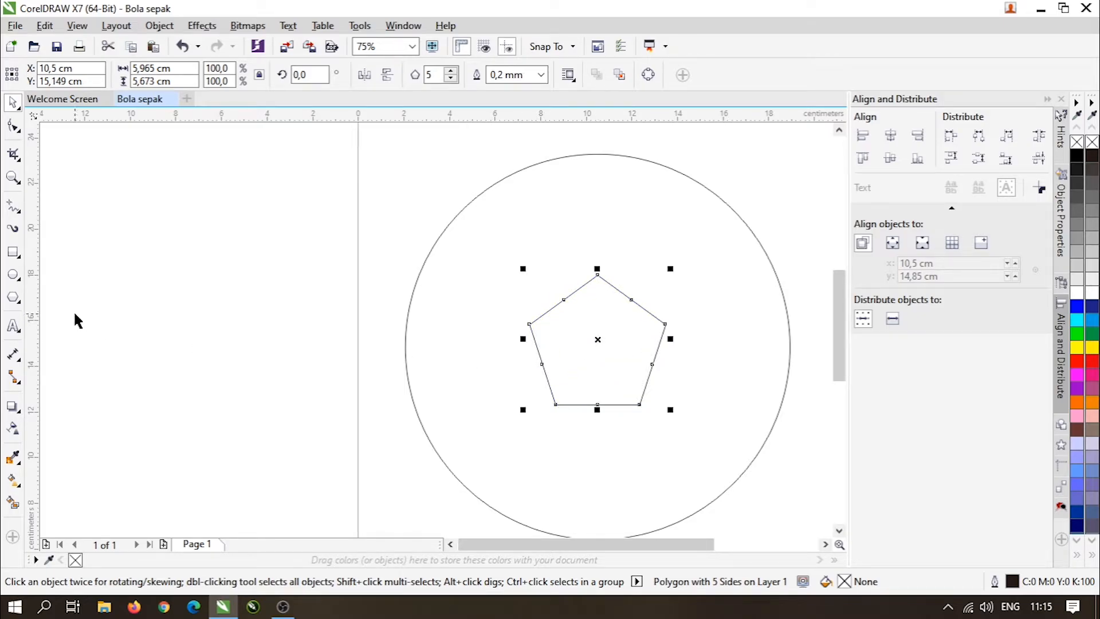
# Place a copy of the central pentagon outside the circle, over the page's right edge
pyautogui.scroll(-2, 77, 321)
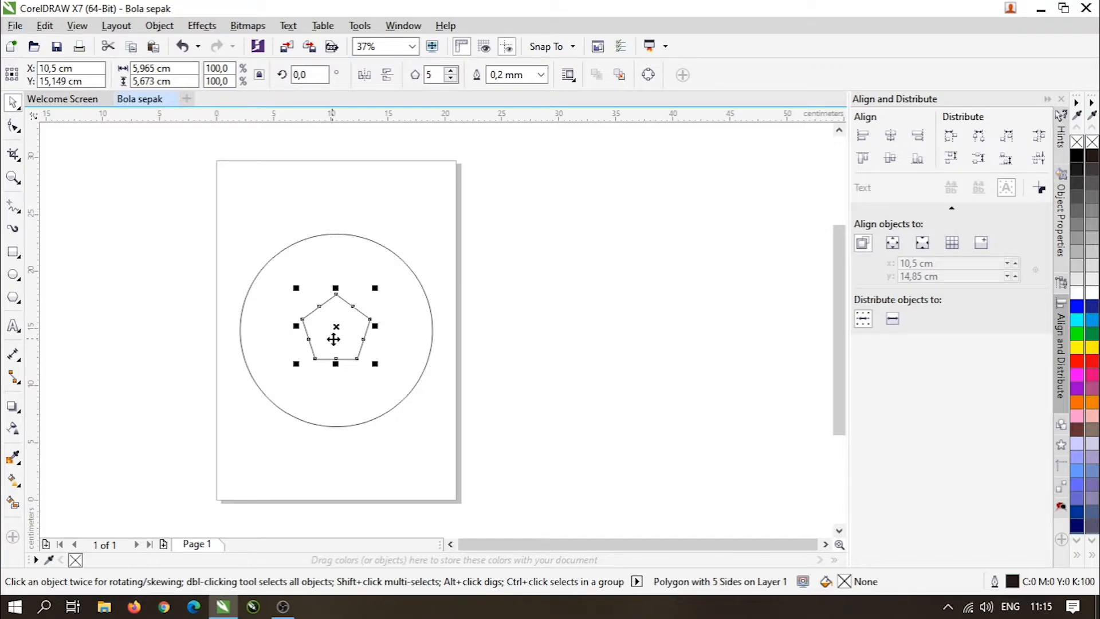
pyautogui.moveTo(332, 340); pyautogui.dragTo(476, 337)
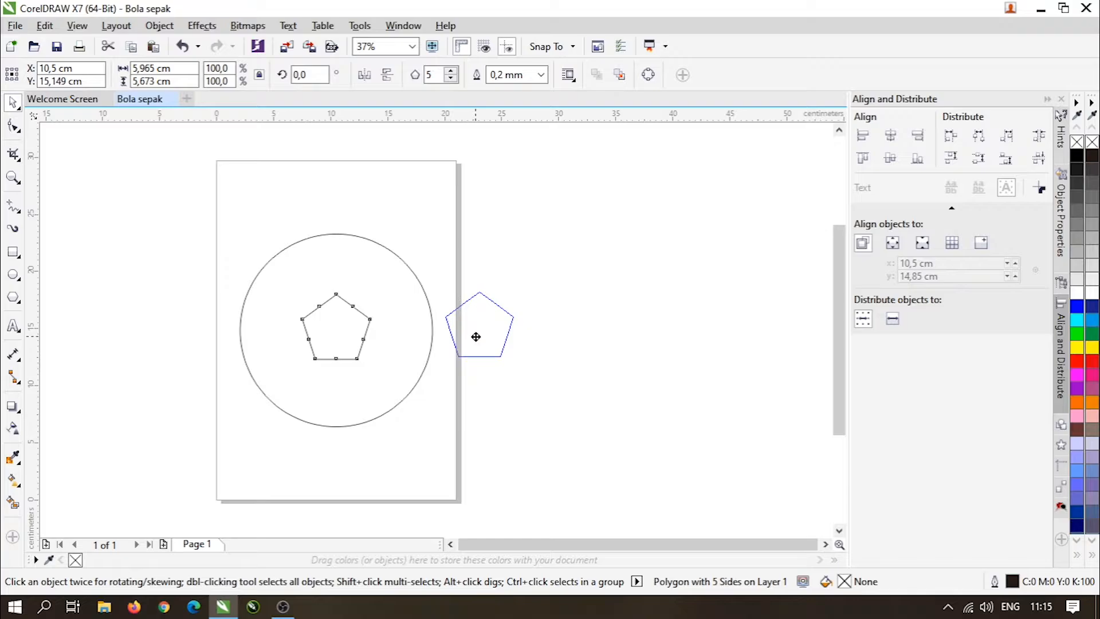
pyautogui.moveTo(476, 337); pyautogui.dragTo(475, 337)
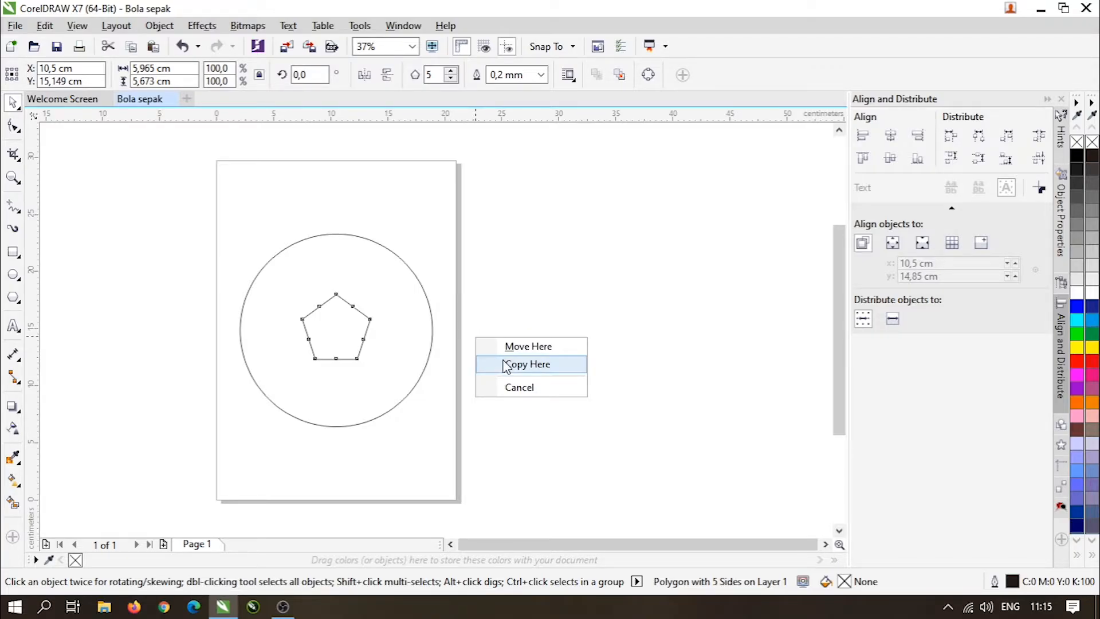
pyautogui.click(527, 365)
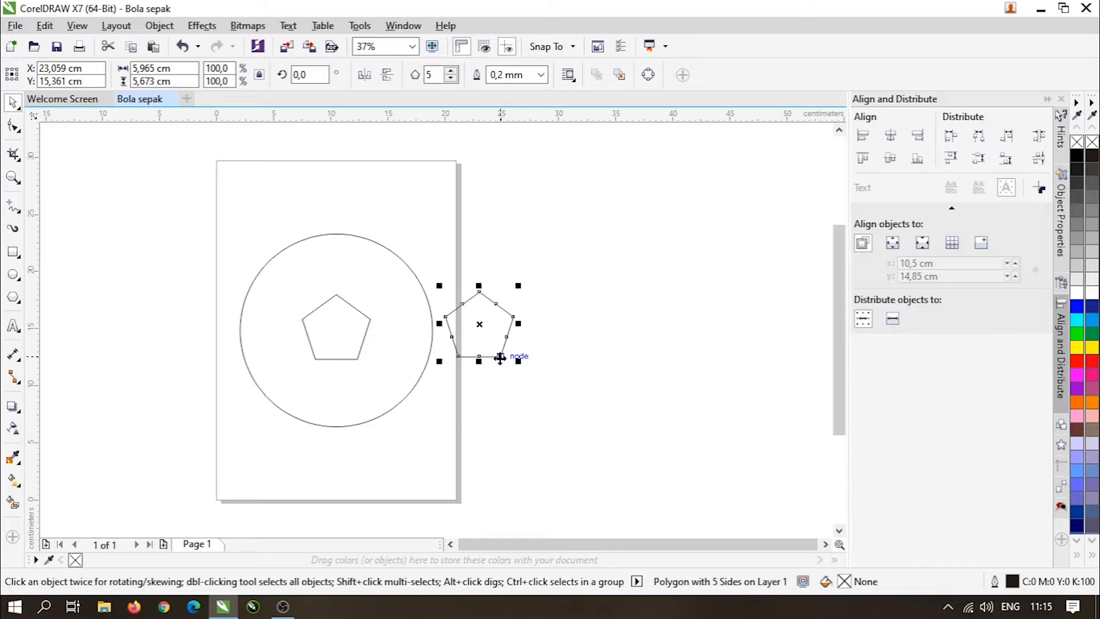
# Flatten the copied pentagon vertically to about 54% of its height, keeping its base in place
pyautogui.scroll(2, 447, 311)
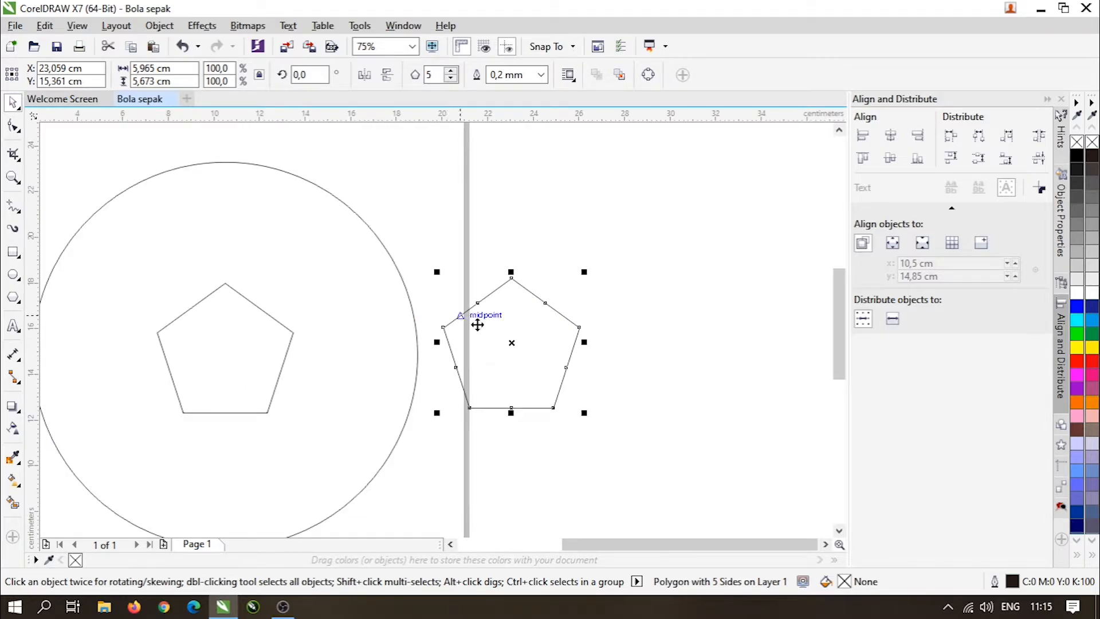
pyautogui.scroll(2, 509, 339)
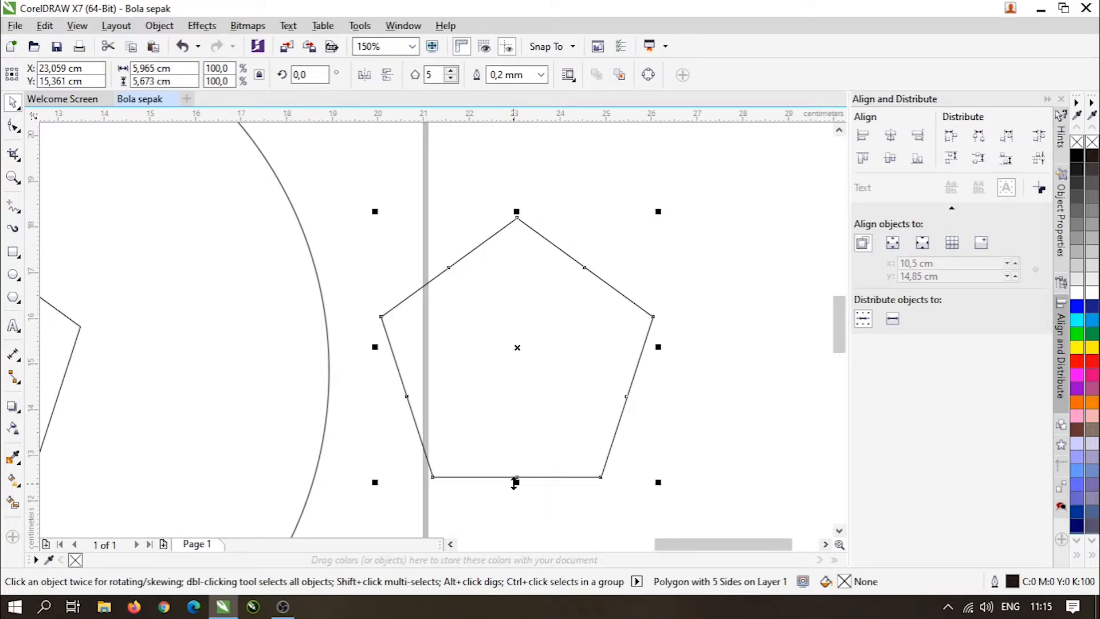
pyautogui.moveTo(516, 211); pyautogui.dragTo(516, 326)
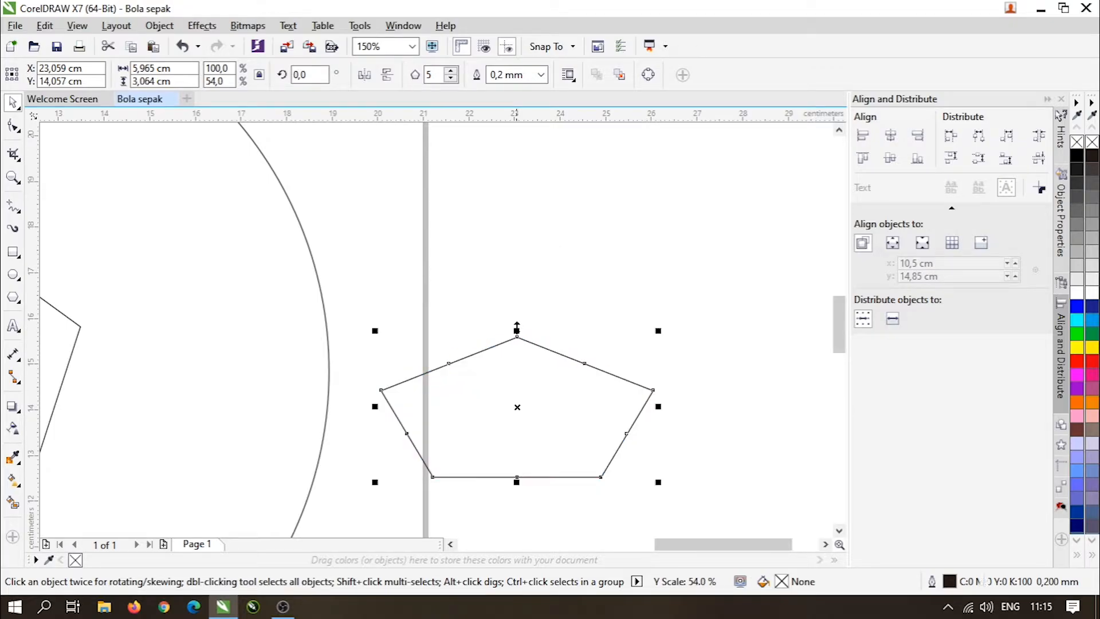
pyautogui.scroll(-2, 516, 326)
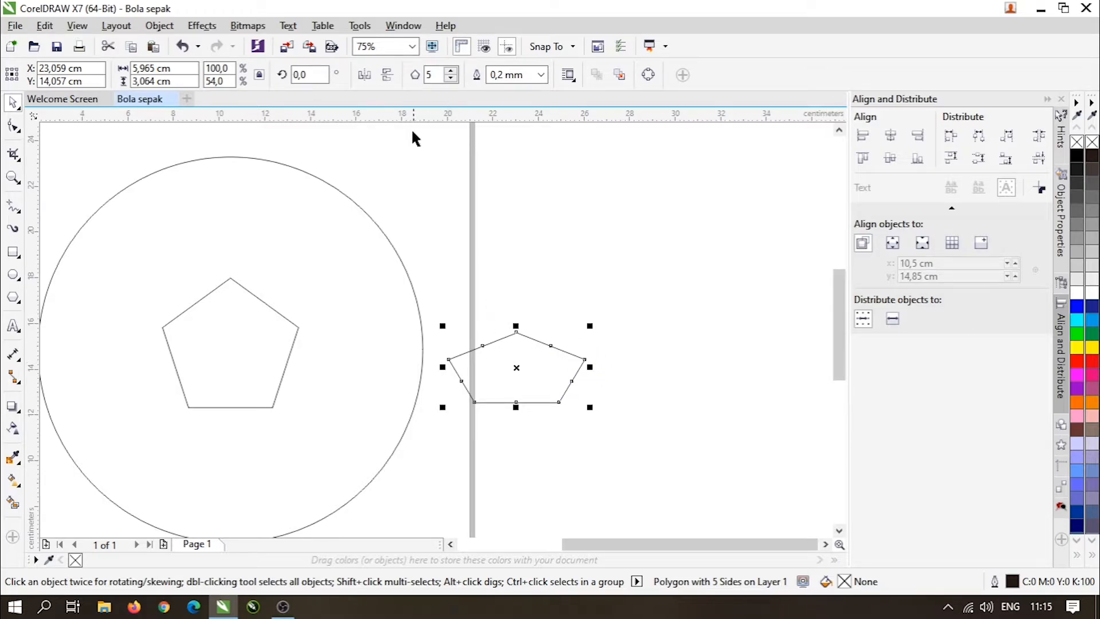
# Flip the flattened pentagon vertically and move it so its flat edge's midpoint meets the circle's topmost point
pyautogui.click(387, 81)
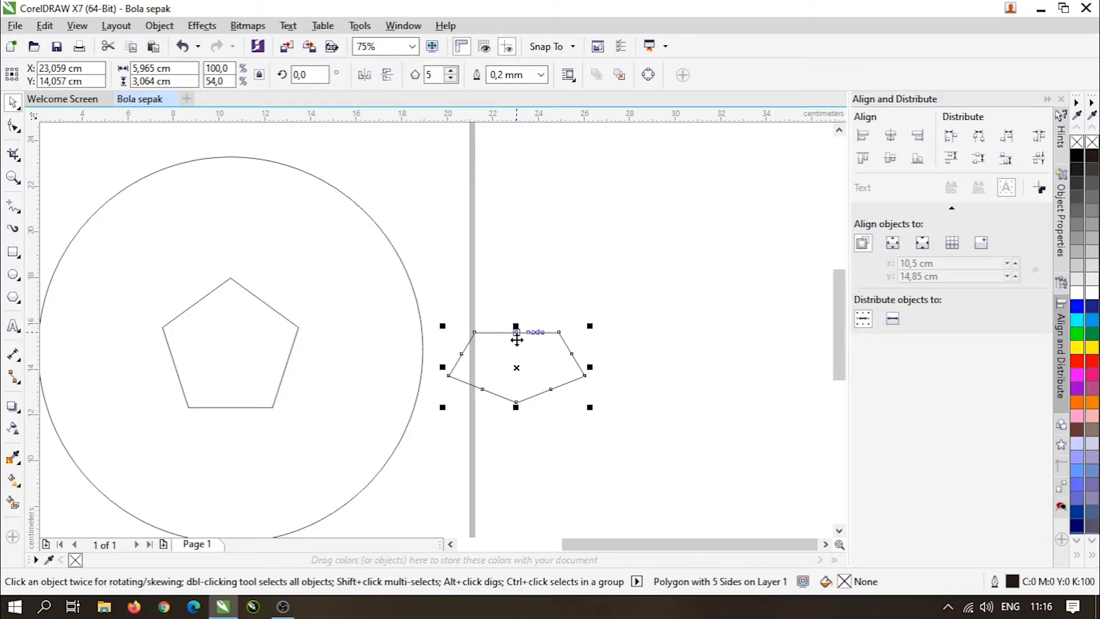
pyautogui.moveTo(517, 340); pyautogui.dragTo(235, 155)
pyautogui.scroll(-1, 591, 273)
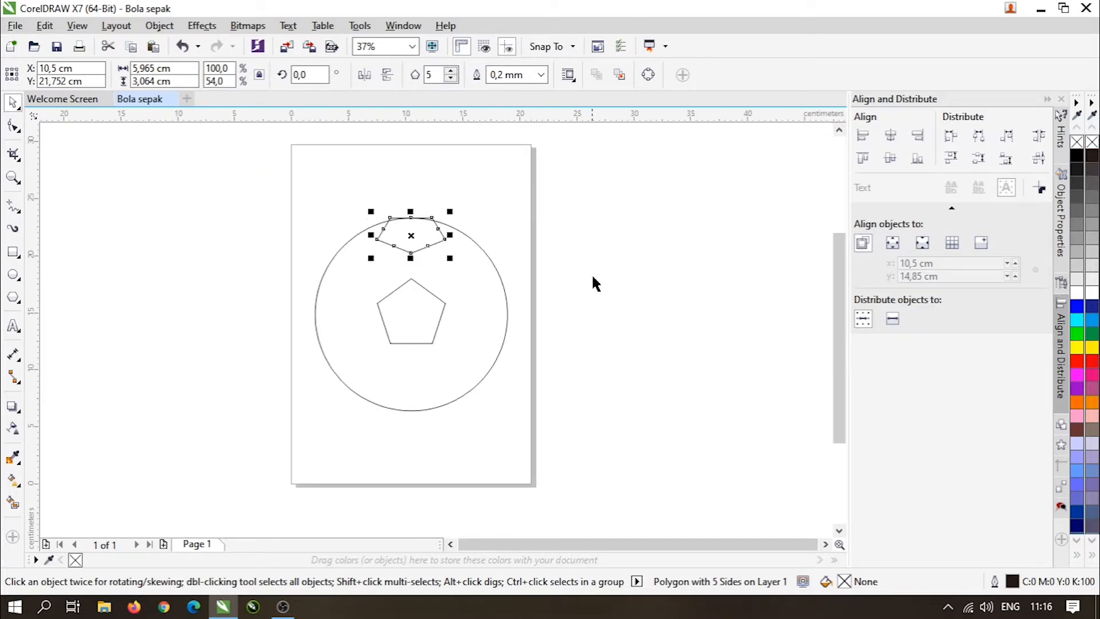
# With the Shape tool, pull the central pentagon's upper-left midpoint node up to the flattened pentagon's lowest corner, forming a twisted star
pyautogui.scroll(1, 455, 197)
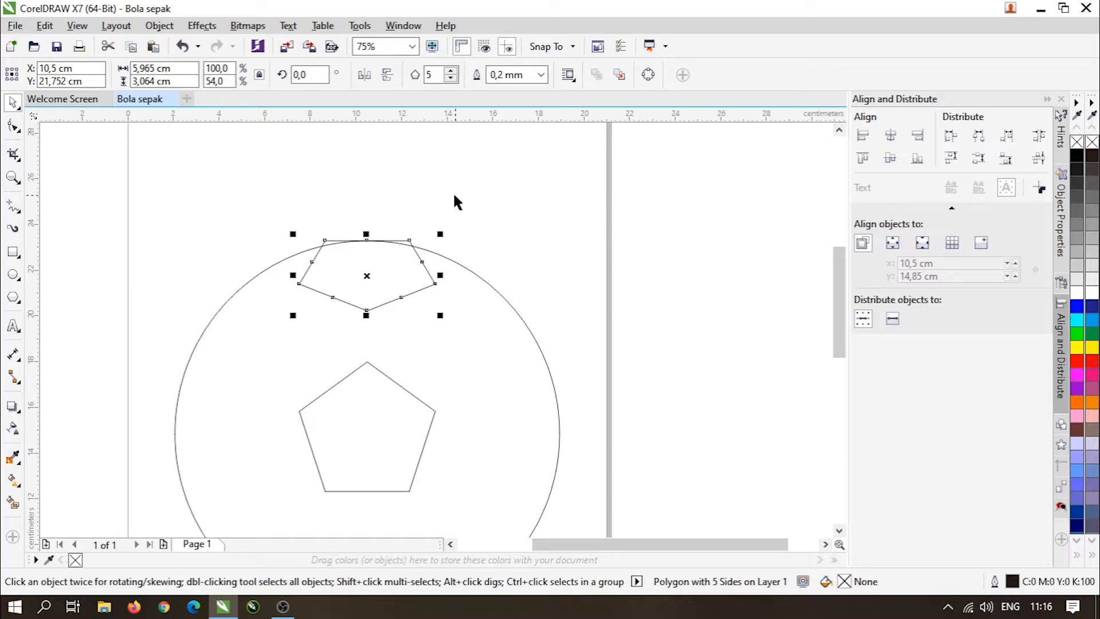
pyautogui.click(14, 129)
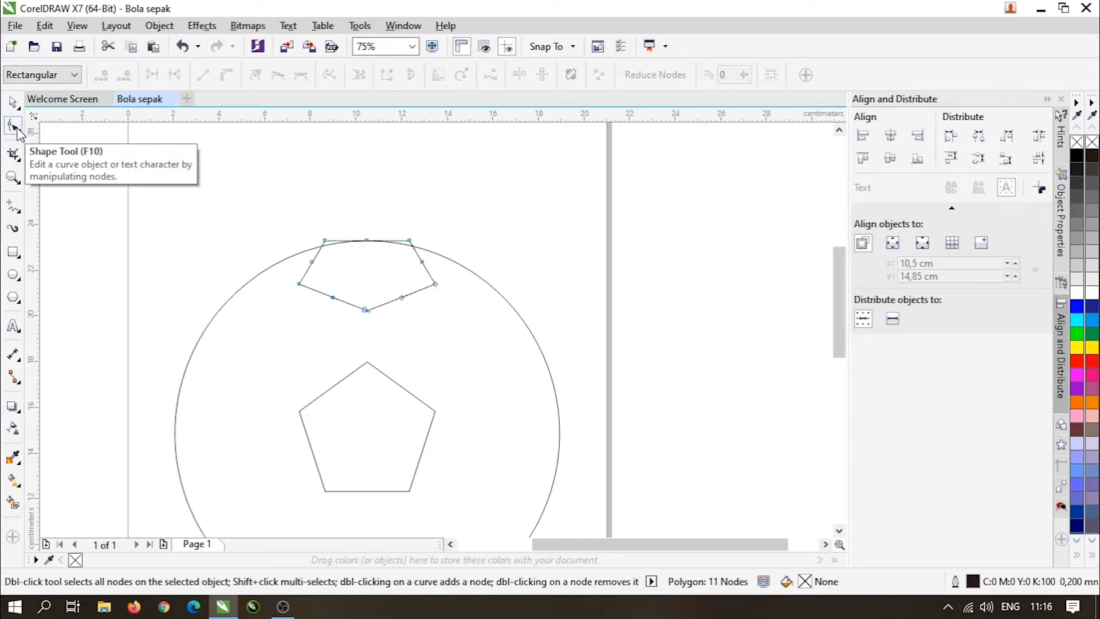
pyautogui.click(362, 411)
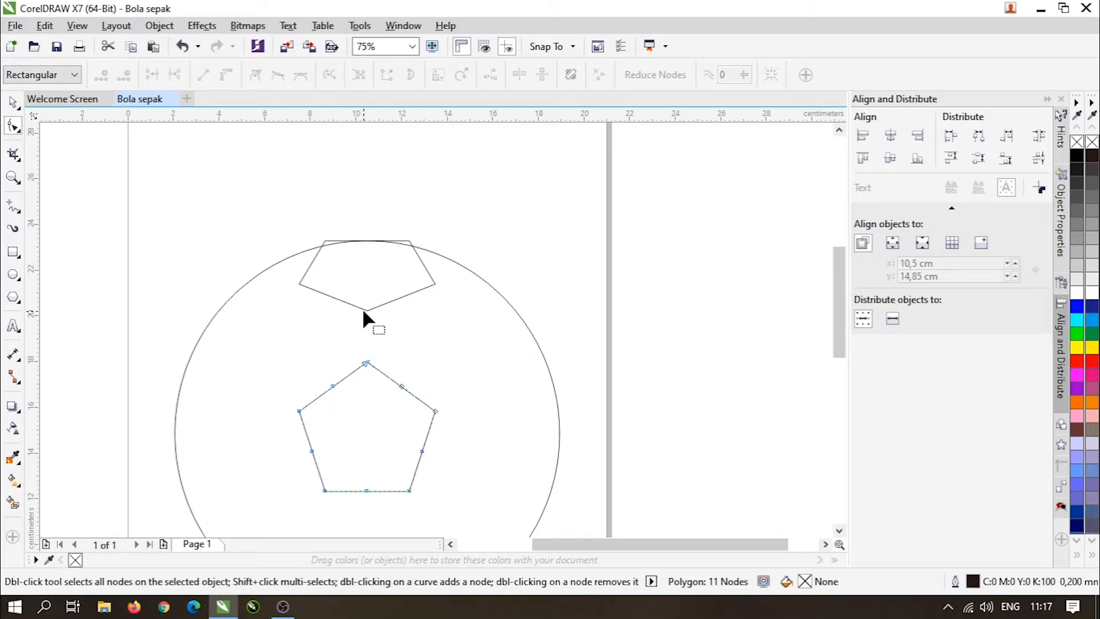
pyautogui.click(332, 385)
pyautogui.moveTo(333, 385); pyautogui.dragTo(365, 313)
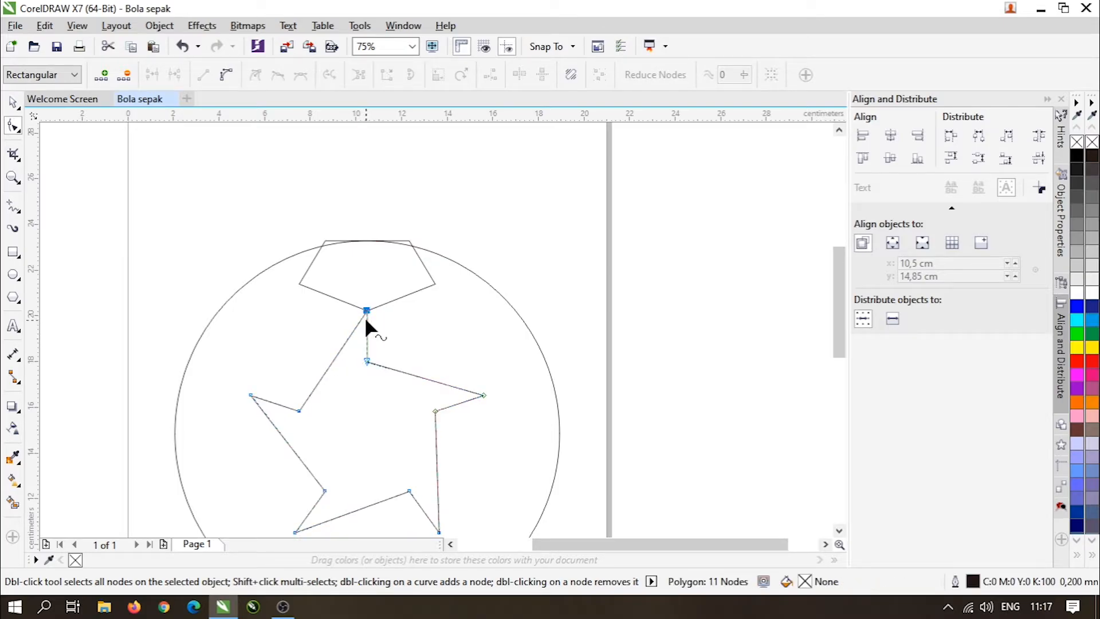
pyautogui.scroll(-2, 330, 391)
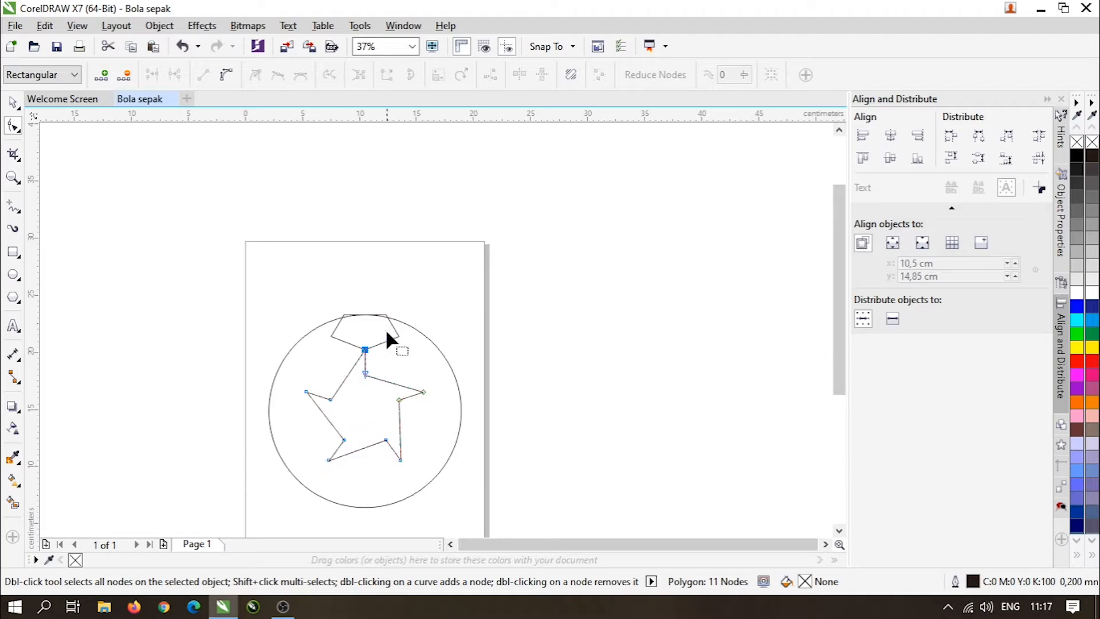
pyautogui.scroll(2, 364, 354)
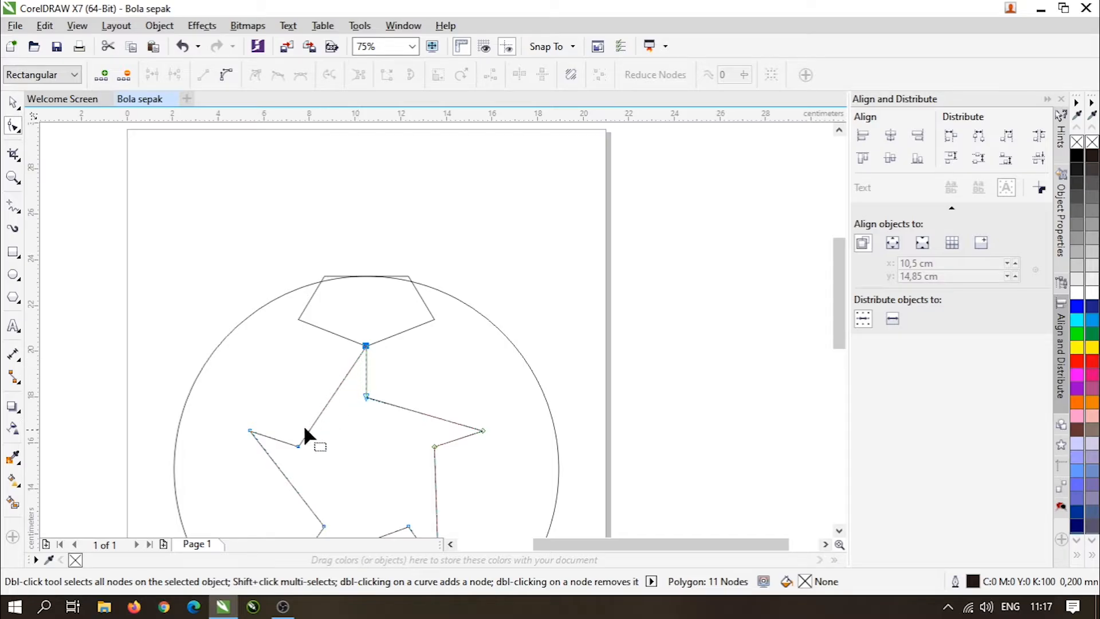
# Add a node on the star's long upper-left edge and snap it to the flattened pentagon's right corner
pyautogui.doubleClick(333, 393)
pyautogui.scroll(2, 339, 404)
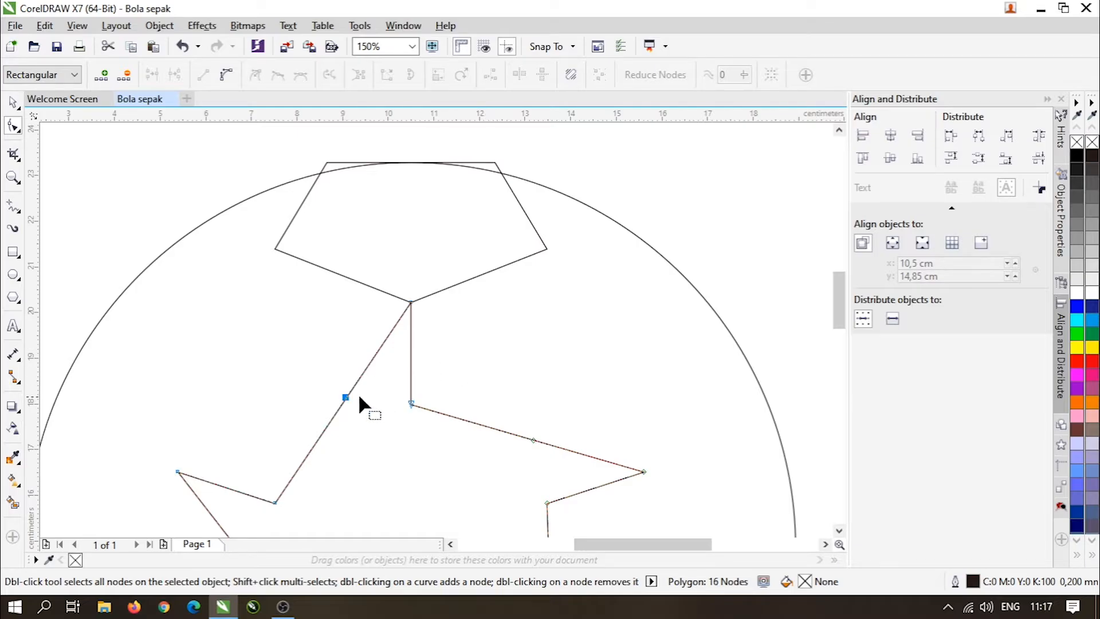
pyautogui.moveTo(346, 395); pyautogui.dragTo(551, 249)
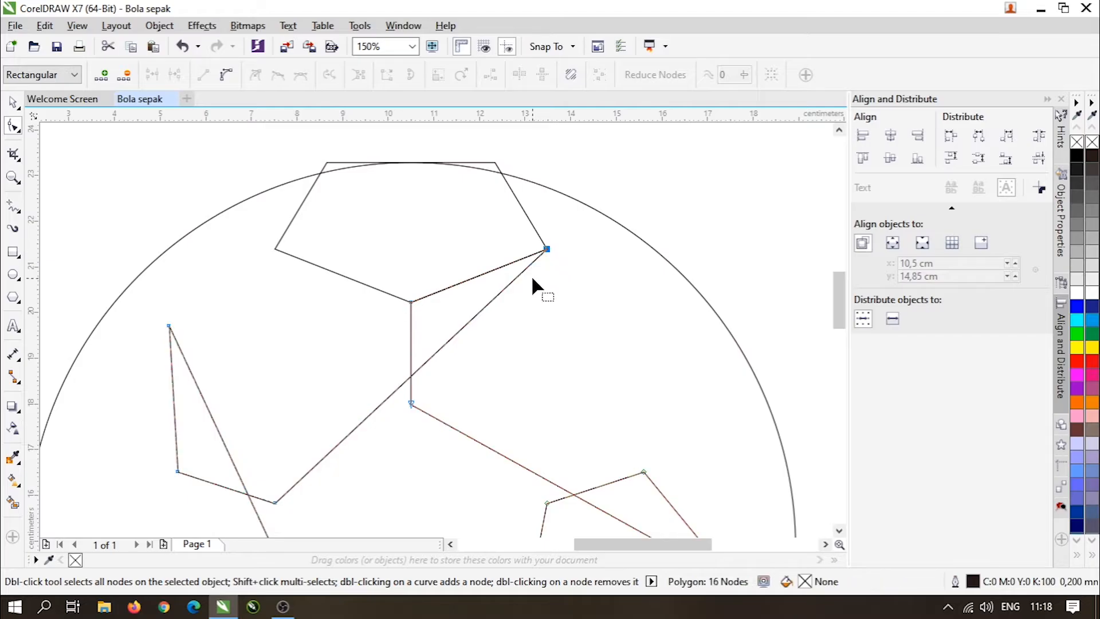
# Add another node on the long diagonal edge and snap it where the flattened pentagon's upper-right side crosses the circle
pyautogui.scroll(-1, 506, 335)
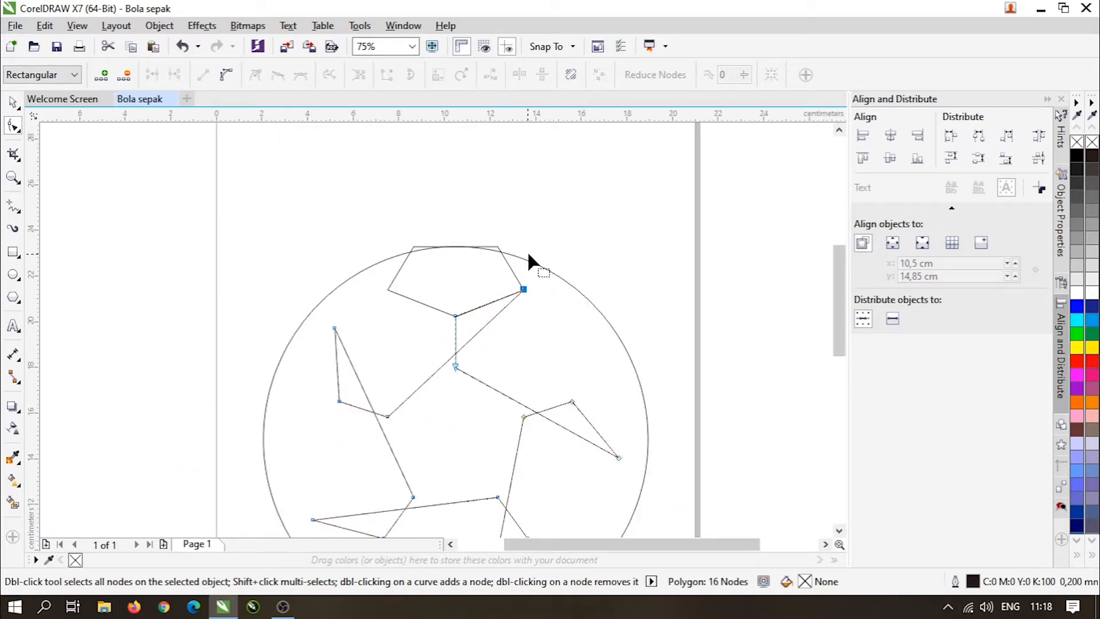
pyautogui.scroll(1, 470, 292)
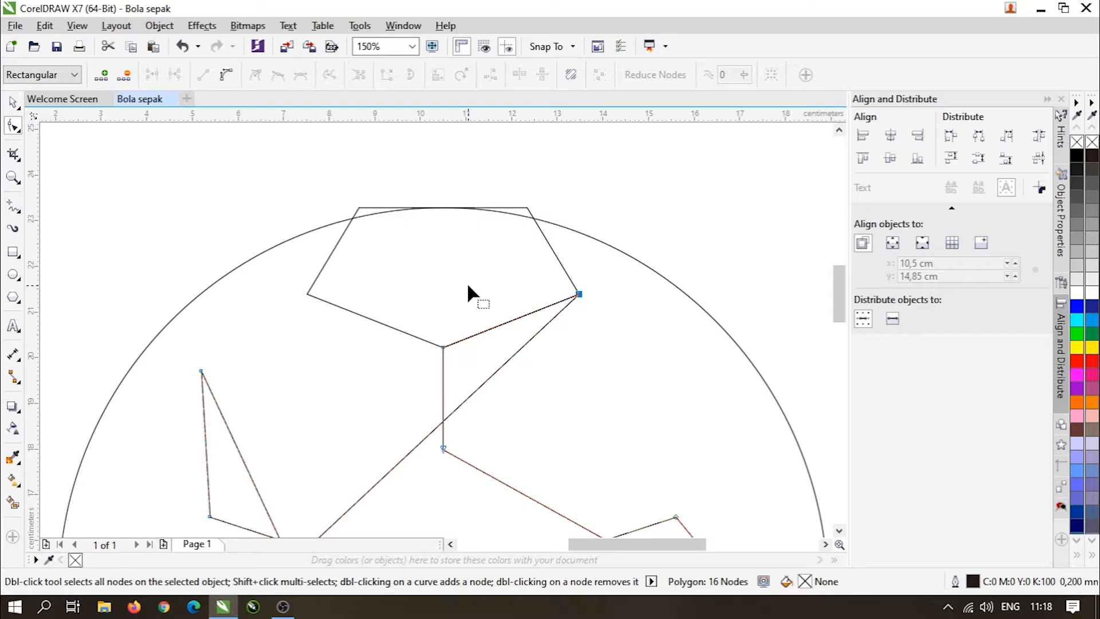
pyautogui.doubleClick(385, 474)
pyautogui.moveTo(385, 476); pyautogui.dragTo(533, 218)
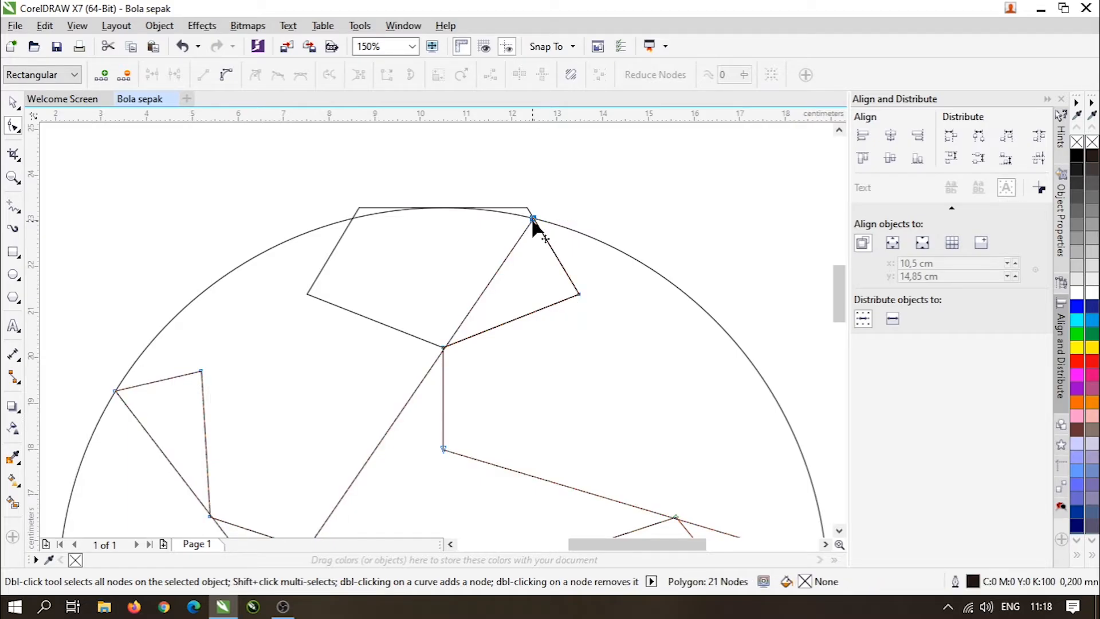
# Add two nodes on the star's long edge, snapping them to the flattened pentagon's upper-left crossing with the circle and its left corner
pyautogui.doubleClick(378, 444)
pyautogui.moveTo(378, 444); pyautogui.dragTo(357, 222)
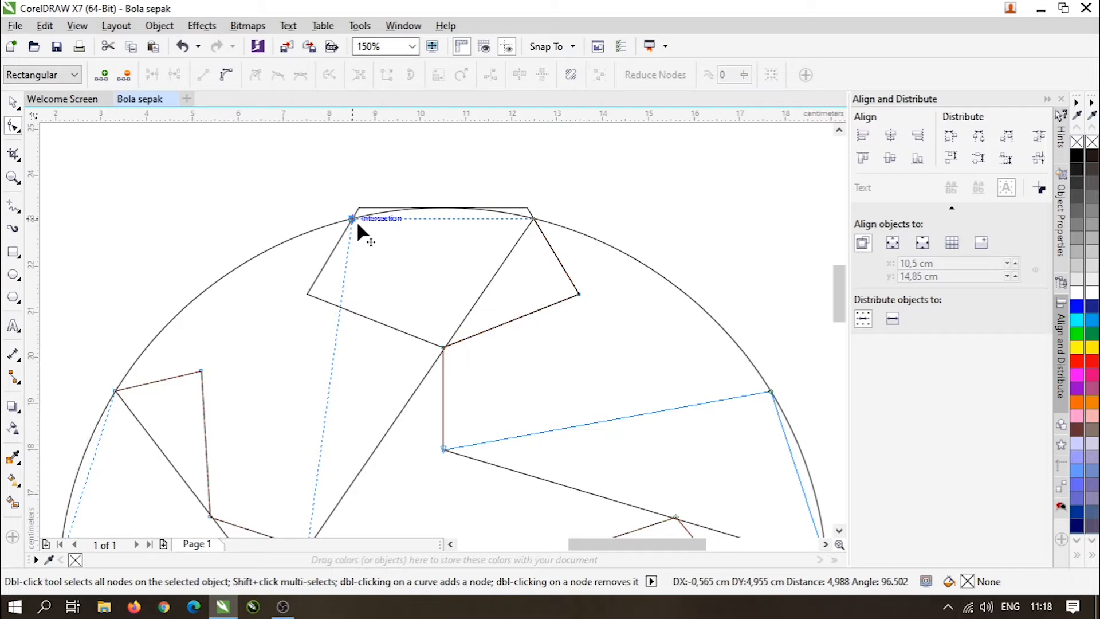
pyautogui.moveTo(356, 221); pyautogui.dragTo(357, 222)
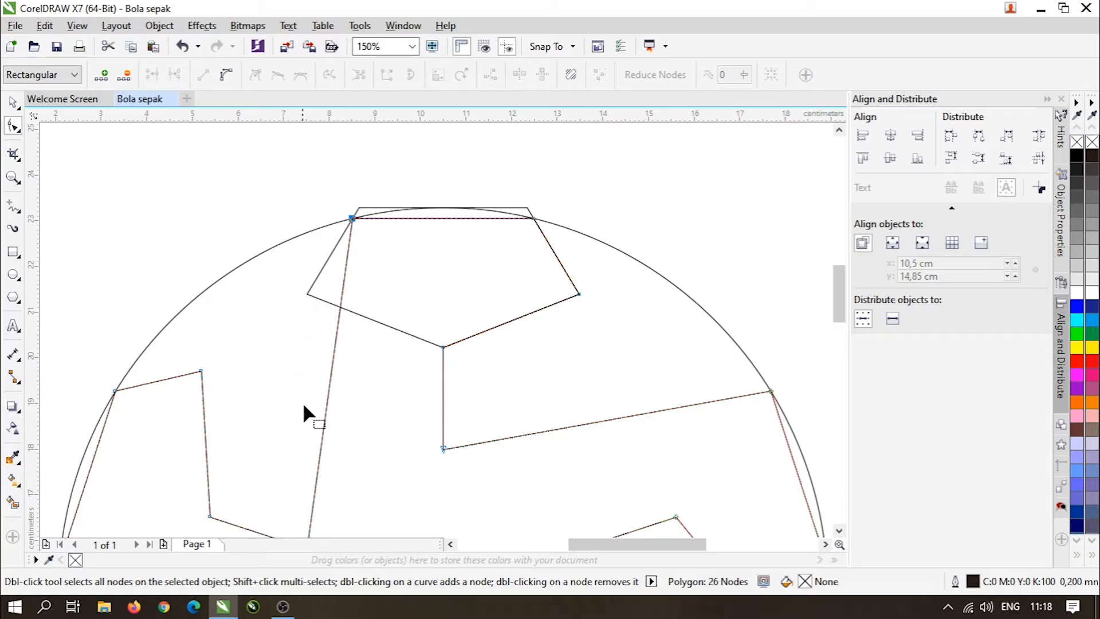
pyautogui.doubleClick(324, 419)
pyautogui.moveTo(323, 420); pyautogui.dragTo(306, 295)
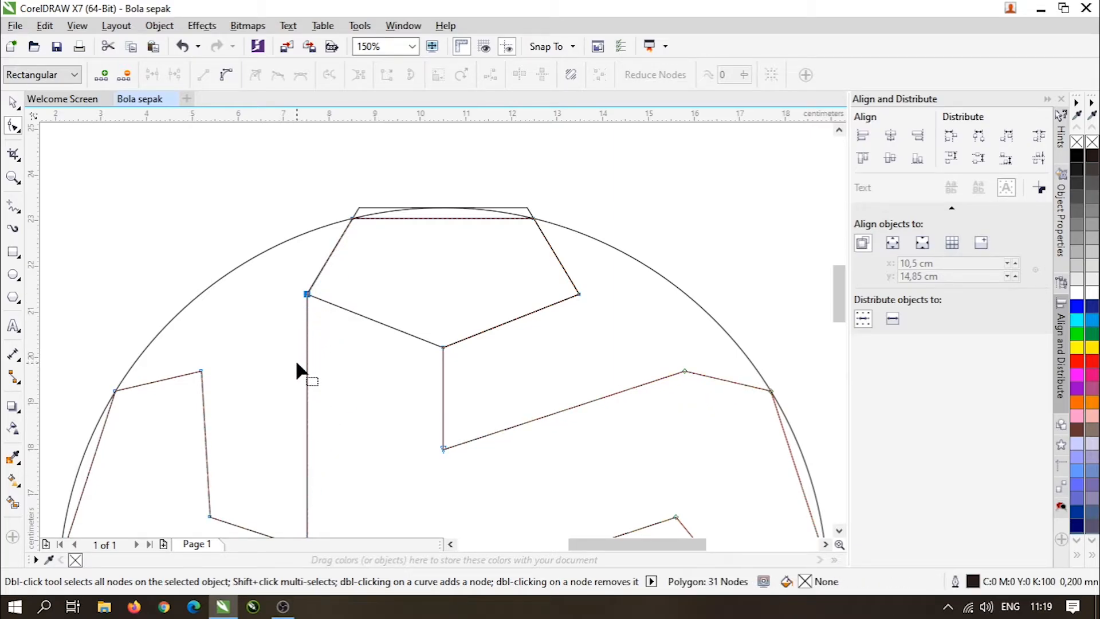
# Add two more nodes on the remaining long edge, snapping them to the flattened pentagon's lowest corner and the junction directly below it
pyautogui.scroll(-2, 440, 301)
pyautogui.scroll(1, 435, 306)
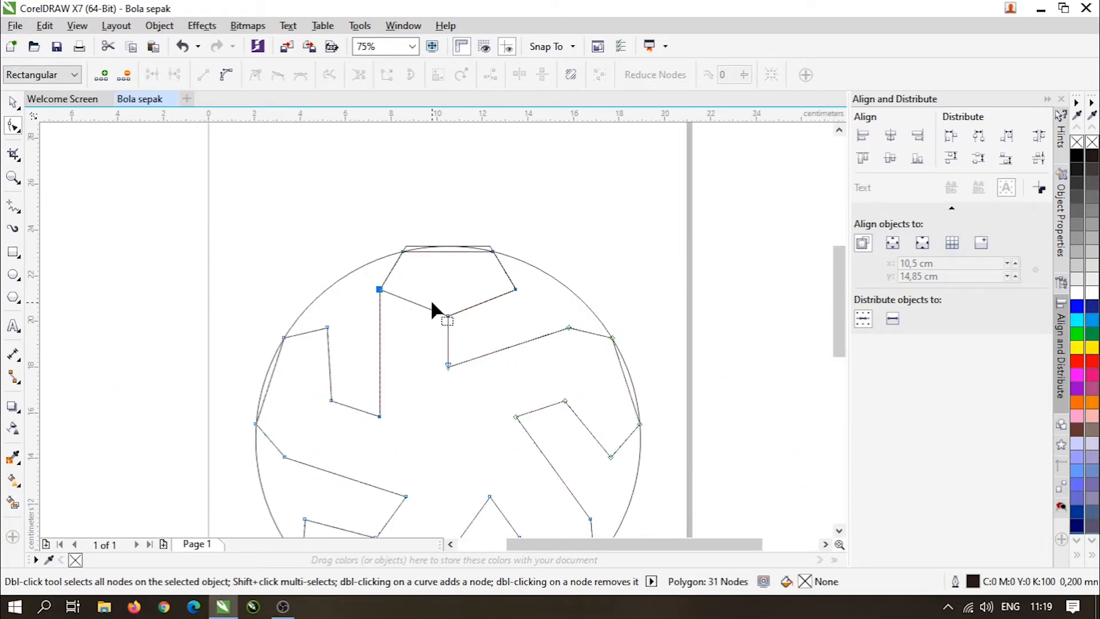
pyautogui.scroll(1, 393, 315)
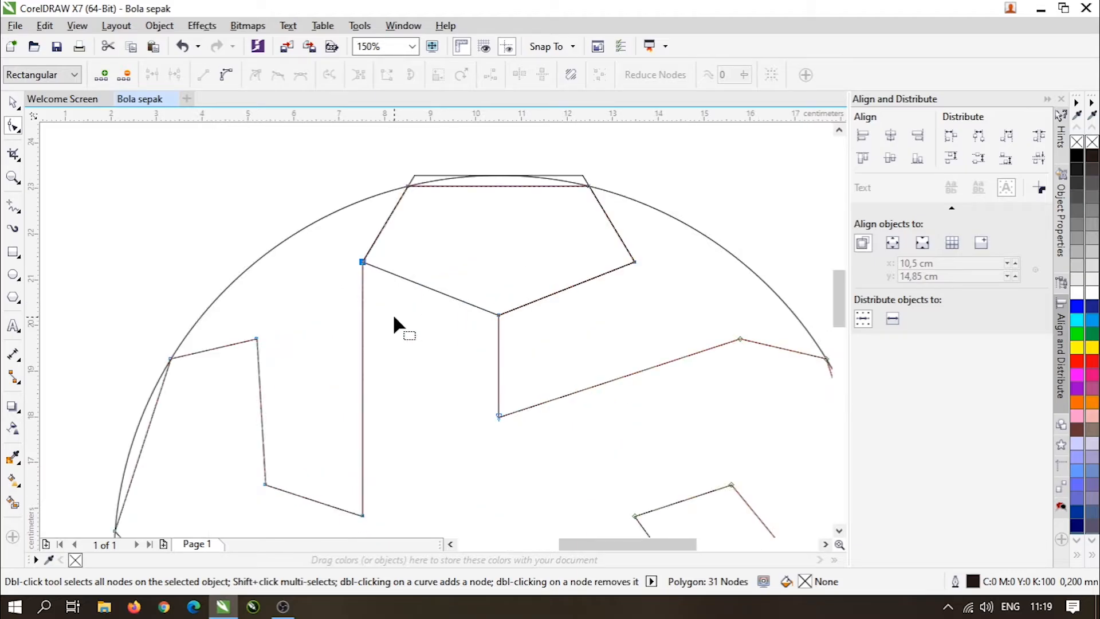
pyautogui.doubleClick(362, 367)
pyautogui.moveTo(363, 367); pyautogui.dragTo(499, 316)
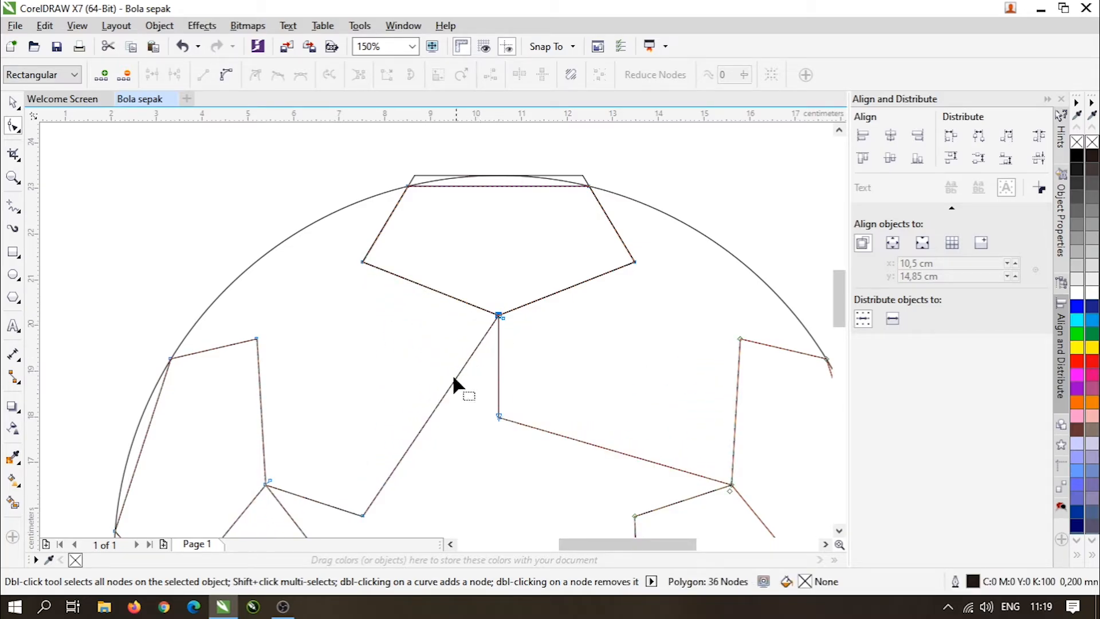
pyautogui.doubleClick(421, 427)
pyautogui.moveTo(422, 427); pyautogui.dragTo(499, 422)
pyautogui.scroll(-3, 437, 364)
pyautogui.scroll(2, 434, 370)
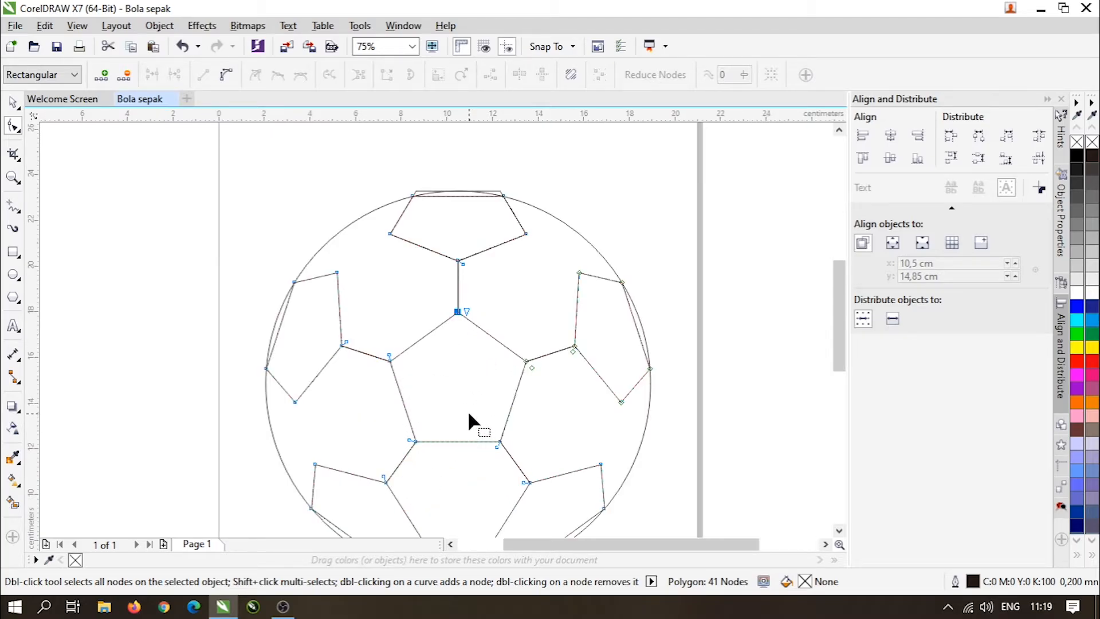
# Convert the top panel's straight upper edge to a curve and bend its middle up to match the circle's arc
pyautogui.scroll(3, 443, 193)
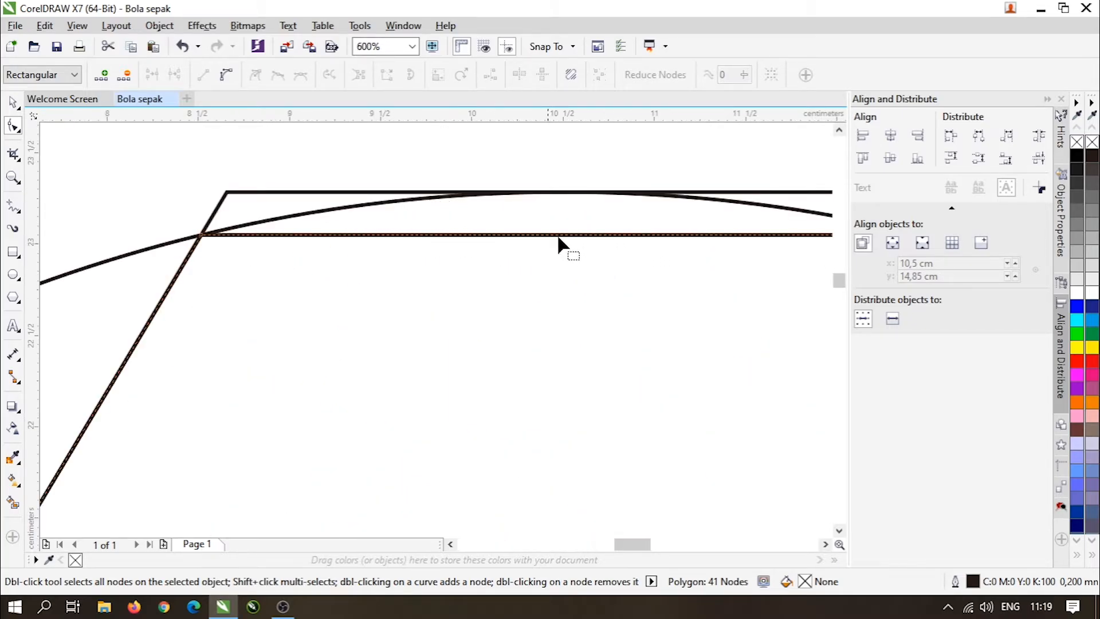
pyautogui.scroll(-1, 601, 236)
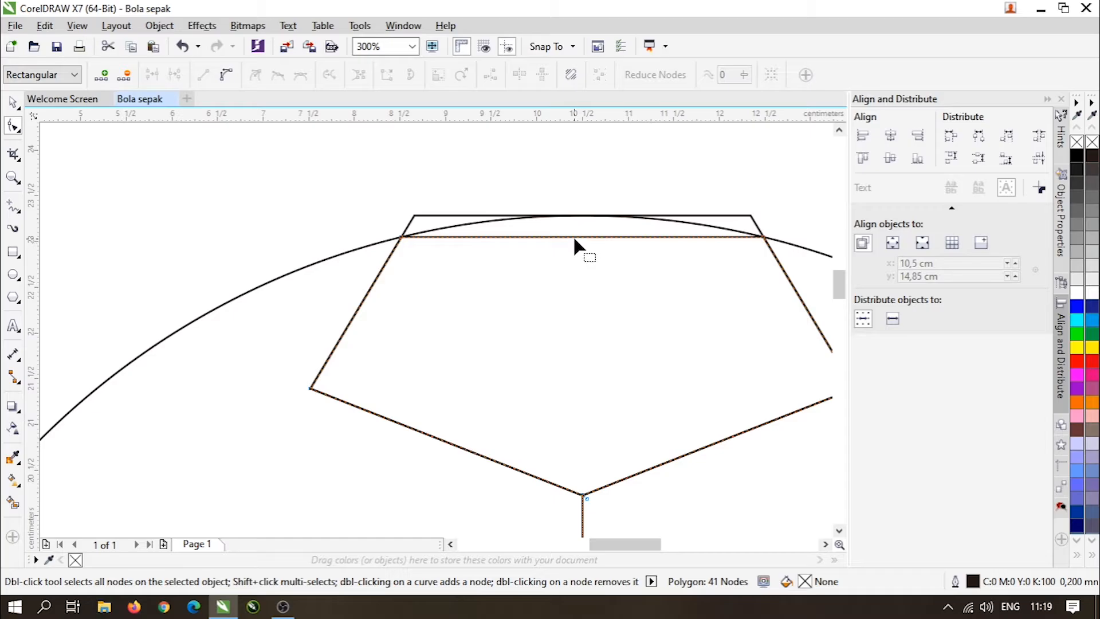
pyautogui.scroll(2, 574, 239)
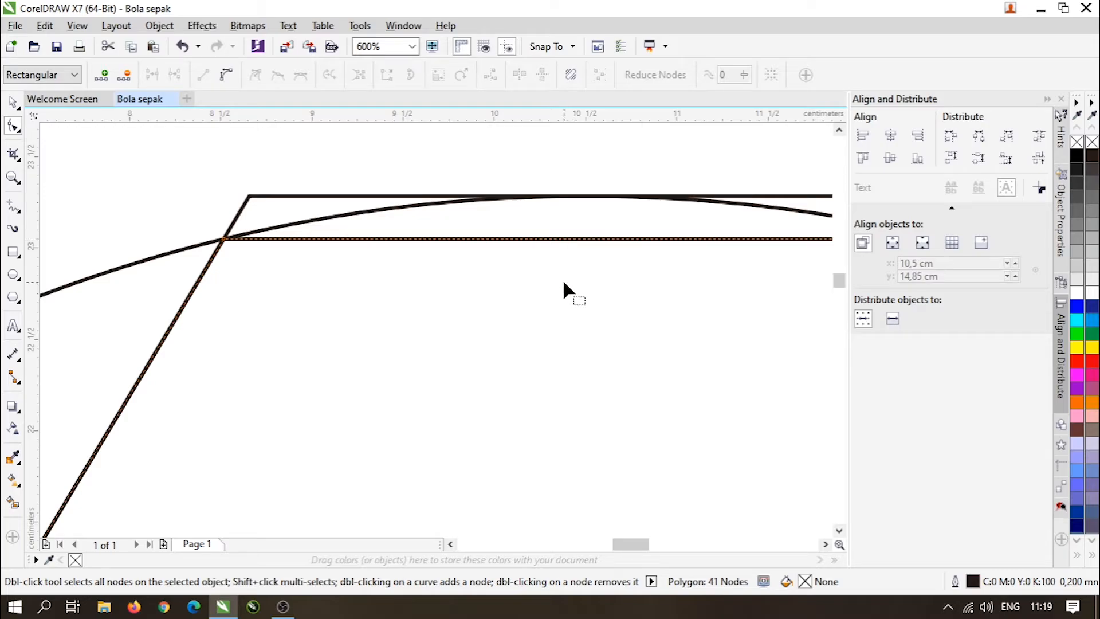
pyautogui.rightClick(574, 240)
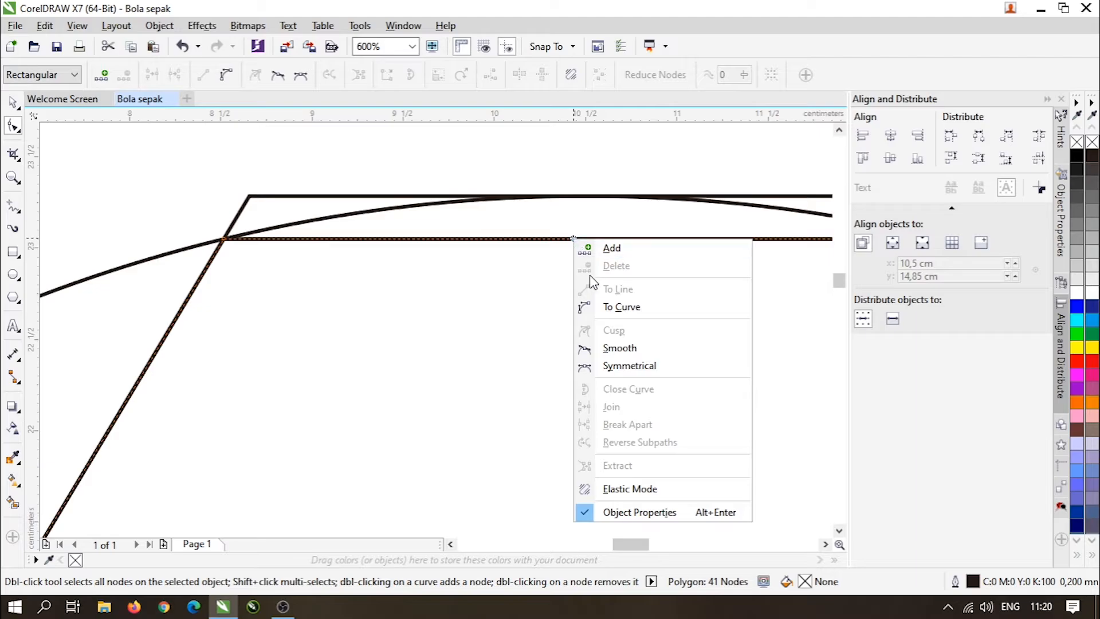
pyautogui.click(618, 307)
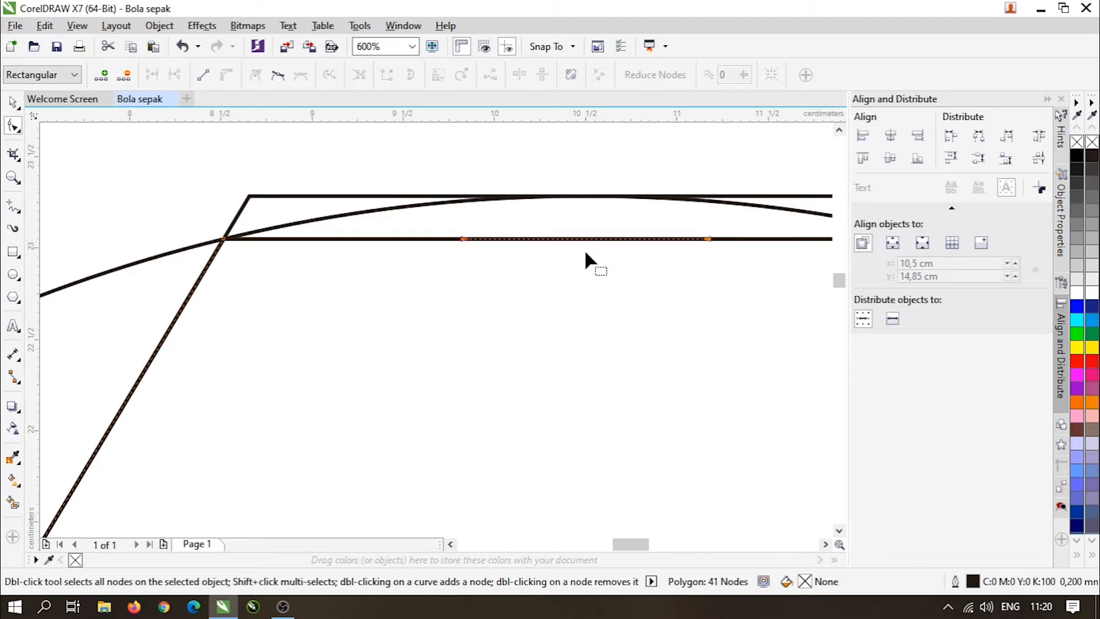
pyautogui.moveTo(589, 242); pyautogui.dragTo(589, 199)
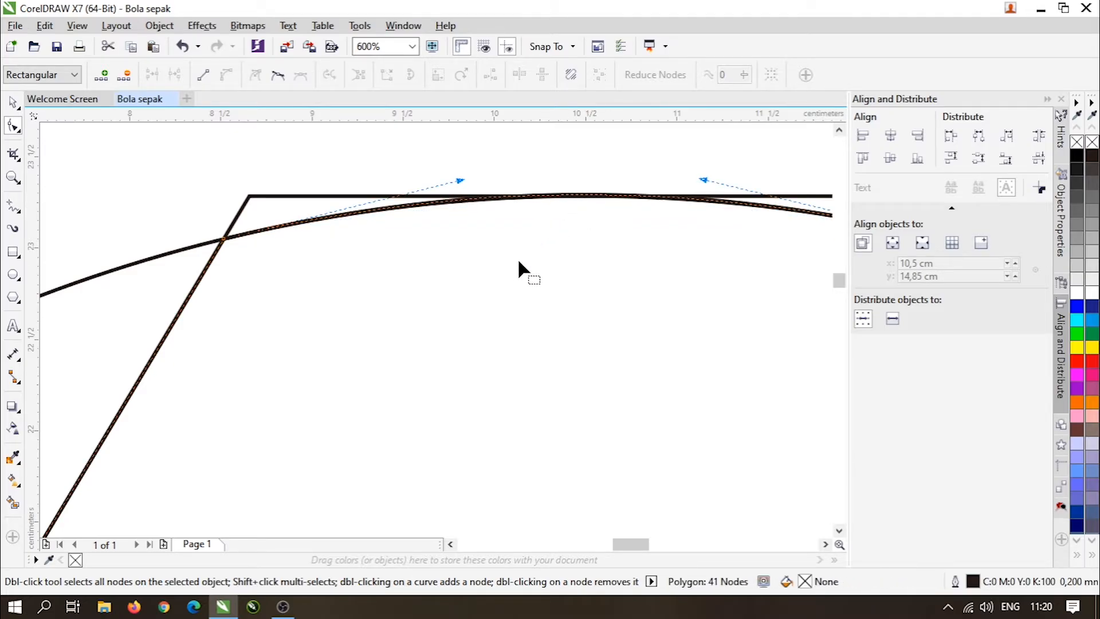
# Examine how the curved outer edges of the surrounding panels meet the circle around the ball
pyautogui.scroll(-6, 516, 260)
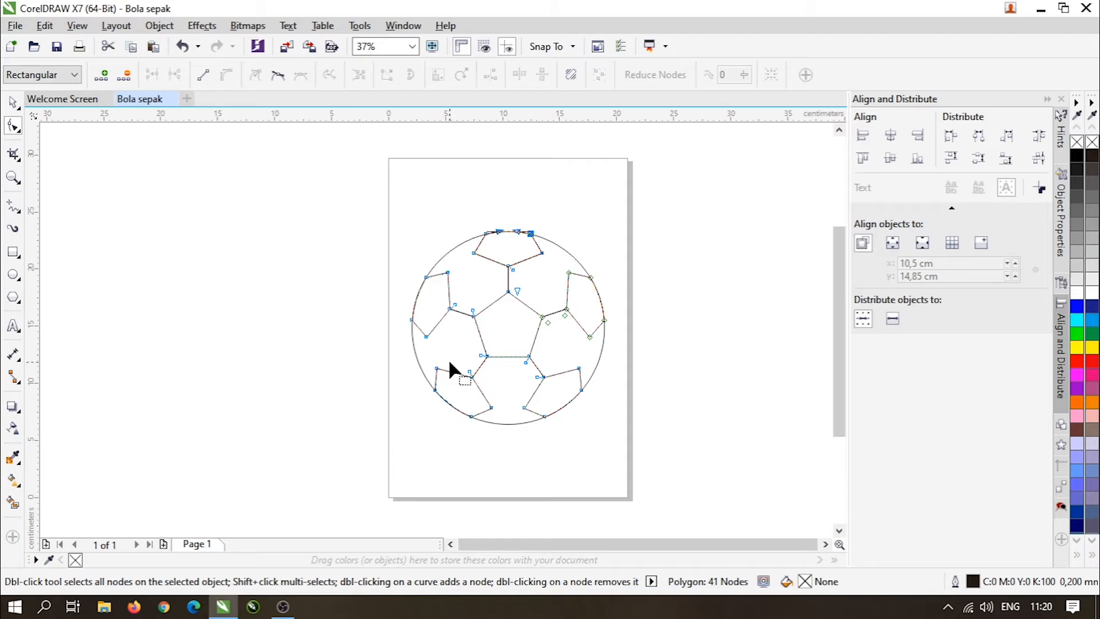
pyautogui.scroll(2, 449, 362)
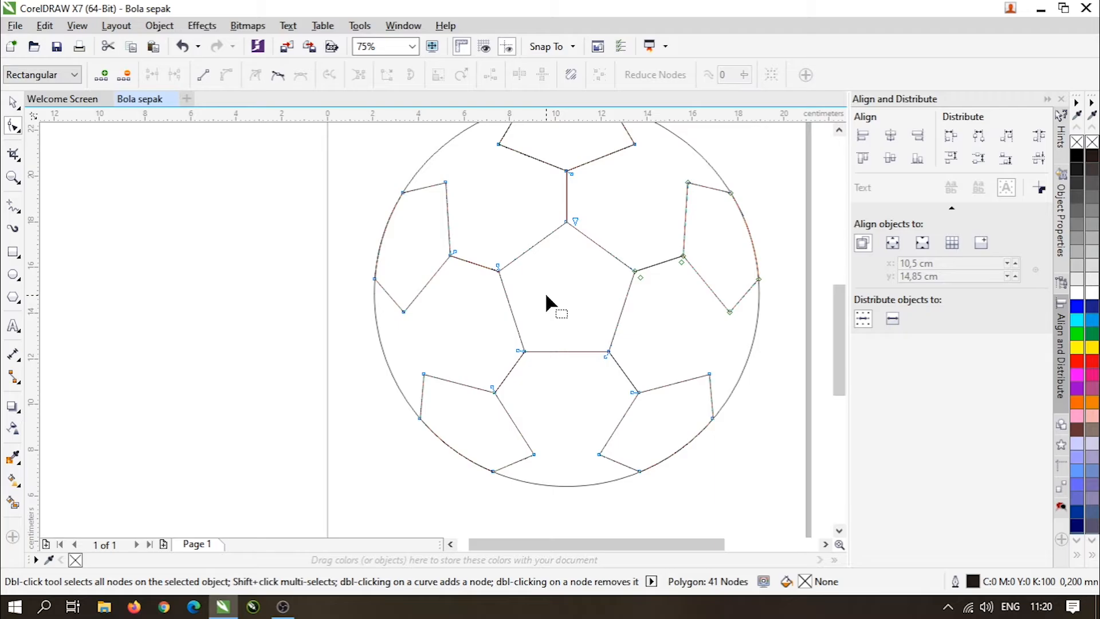
pyautogui.scroll(8, 765, 287)
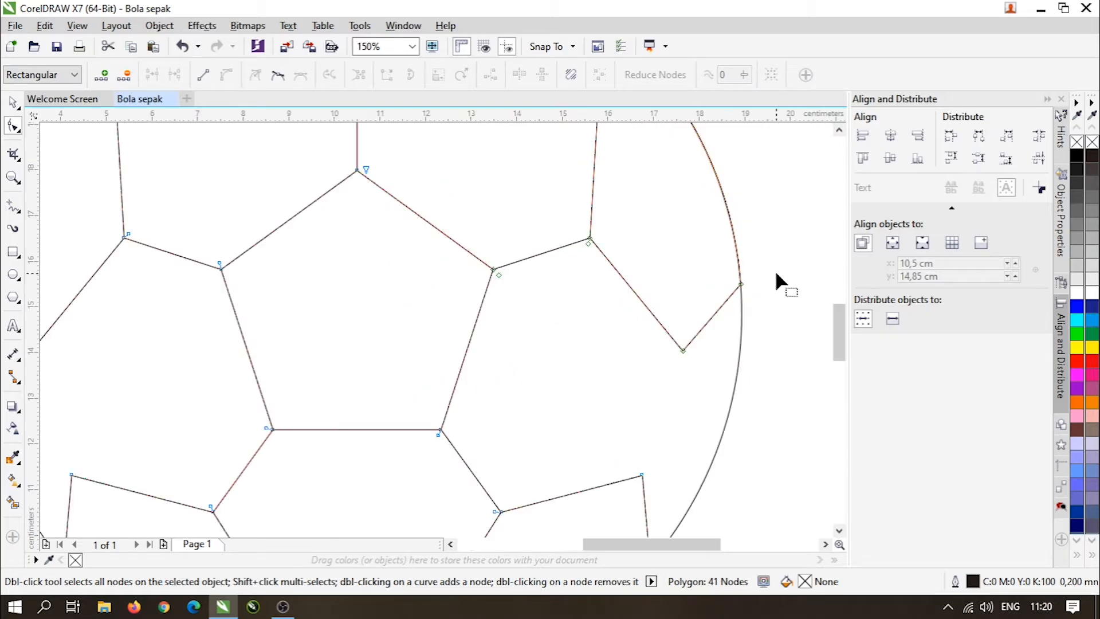
pyautogui.scroll(4, 660, 307)
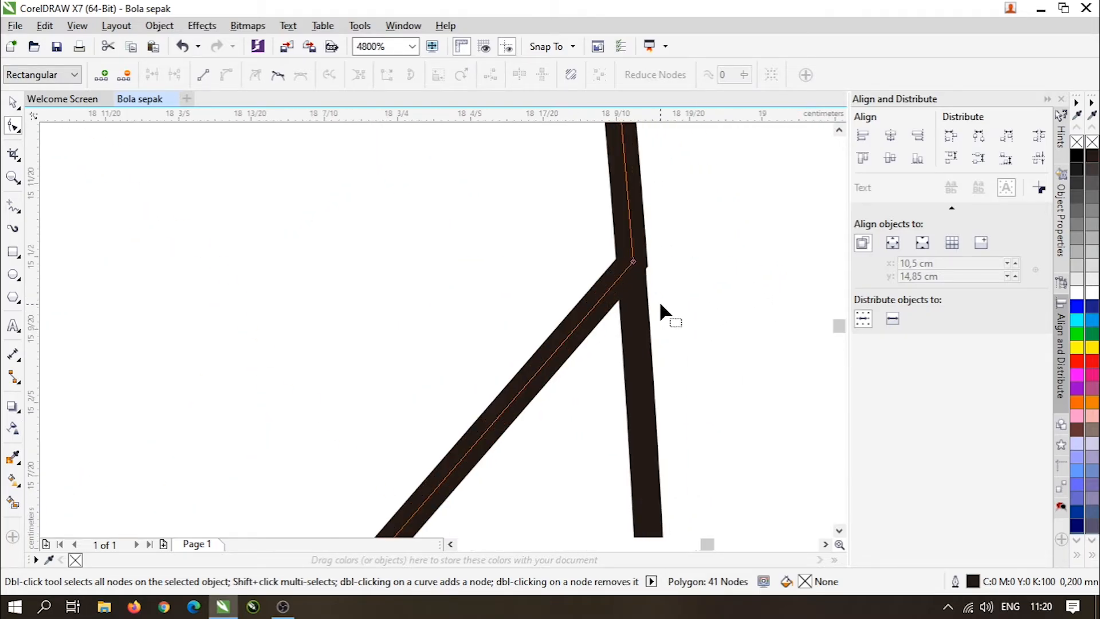
pyautogui.scroll(-12, 659, 300)
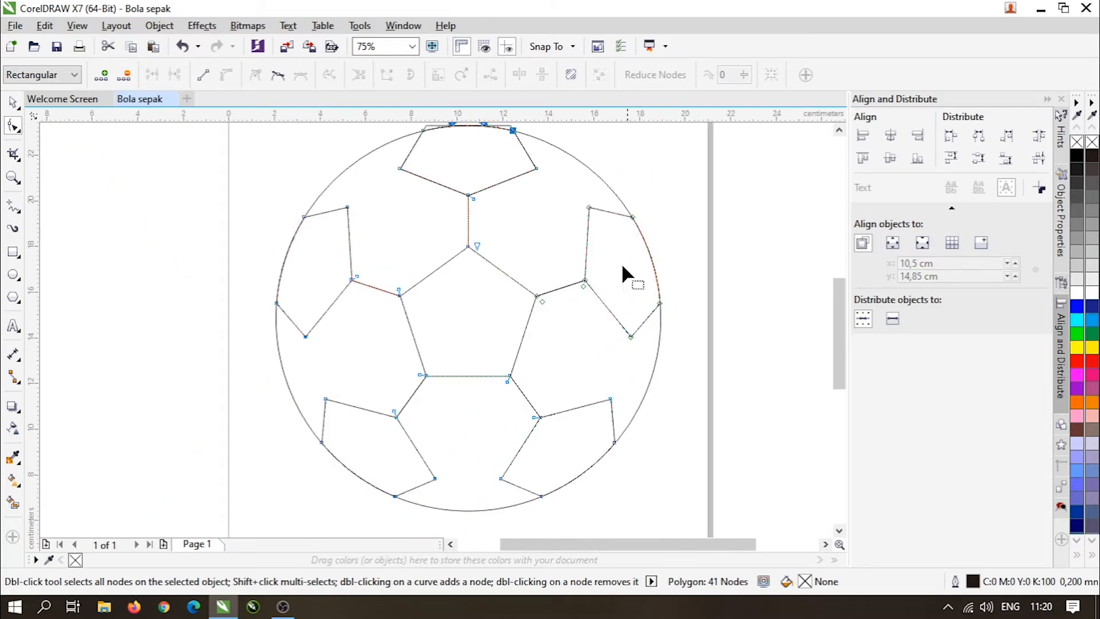
pyautogui.scroll(4, 578, 179)
pyautogui.scroll(4, 804, 332)
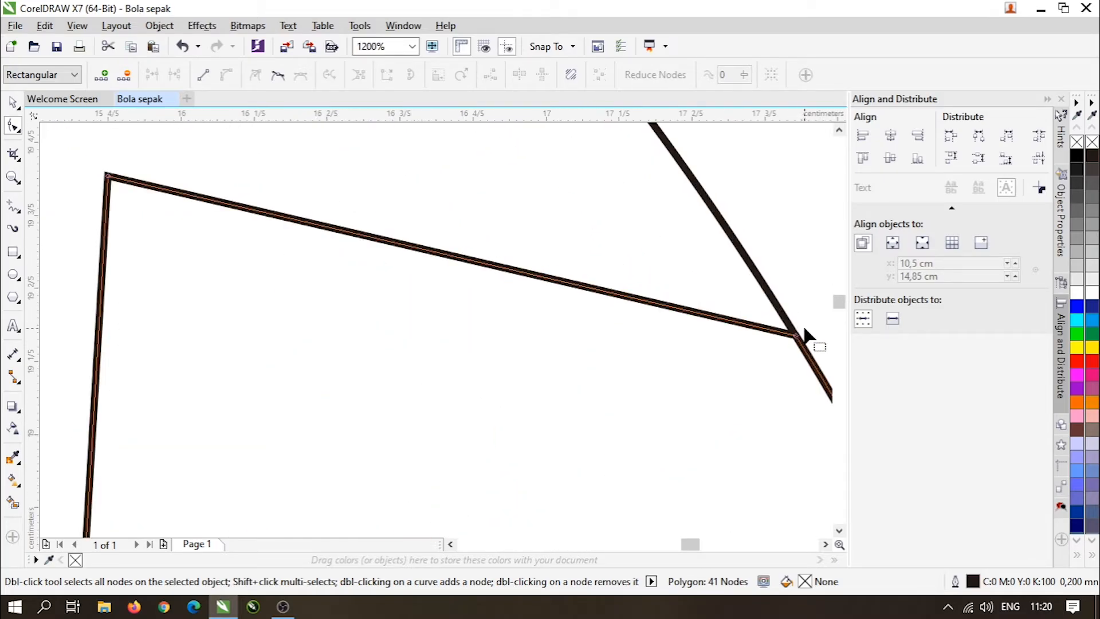
pyautogui.scroll(-4, 803, 330)
pyautogui.scroll(-1, 803, 329)
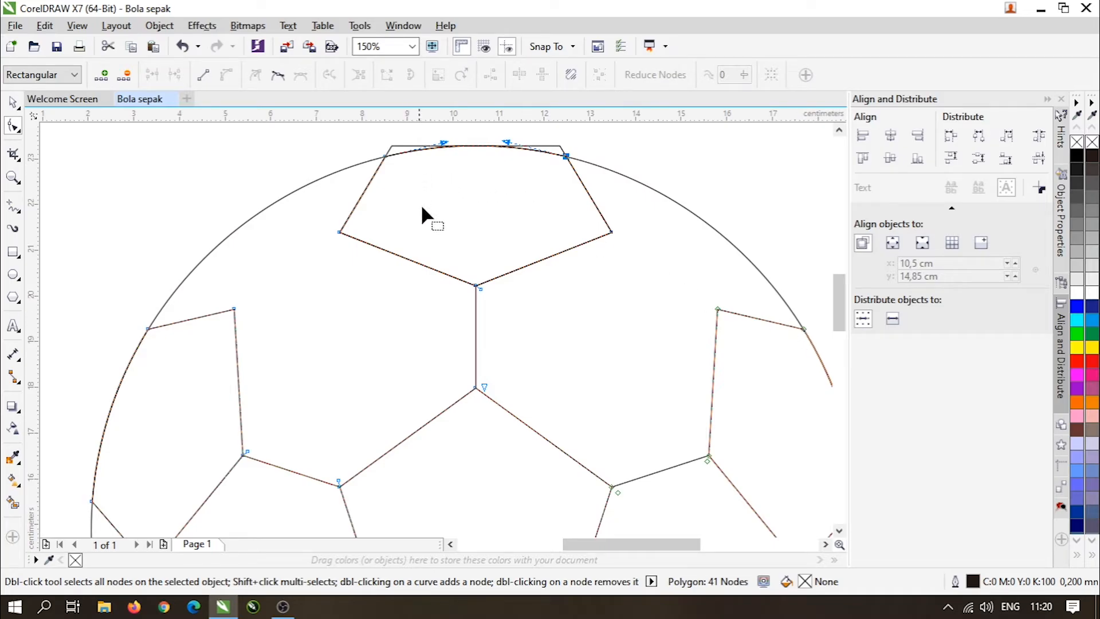
pyautogui.scroll(-2, 334, 290)
pyautogui.scroll(3, 508, 354)
pyautogui.scroll(-2, 555, 373)
pyautogui.scroll(2, 689, 215)
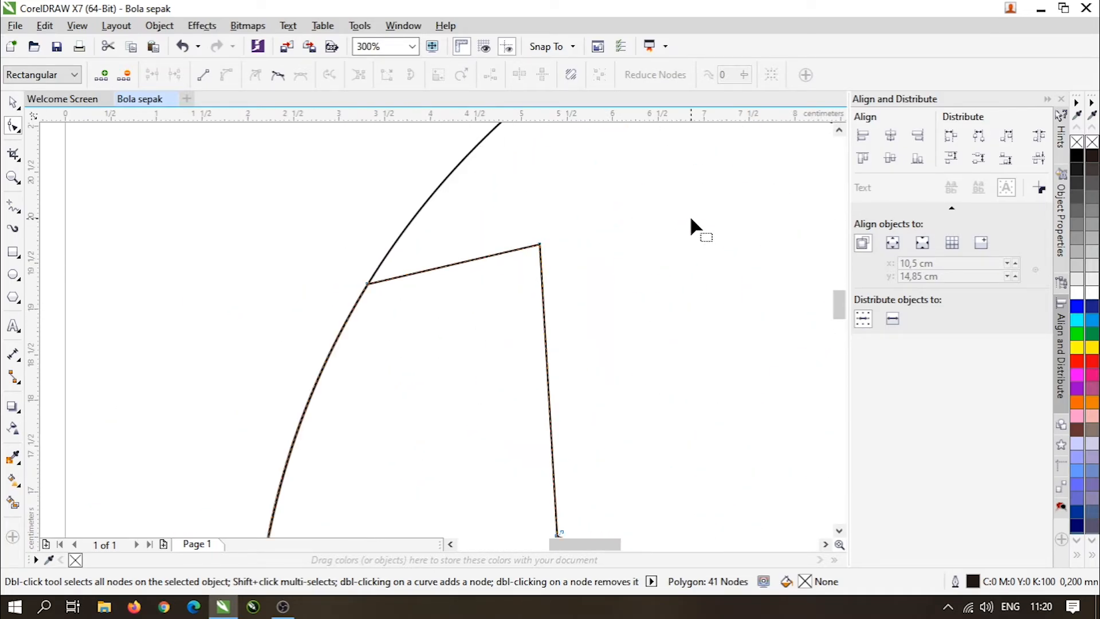
pyautogui.scroll(-2, 575, 195)
pyautogui.scroll(1, 589, 181)
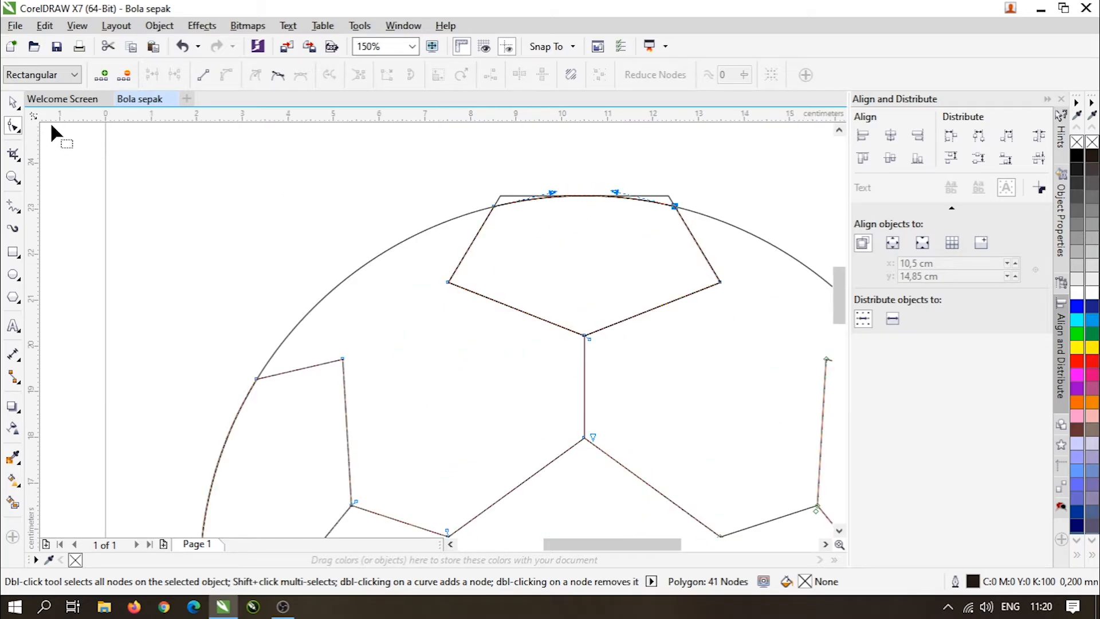
# Pull the flattened helper pentagon out of the ball with the Pick tool and delete it
pyautogui.click(13, 103)
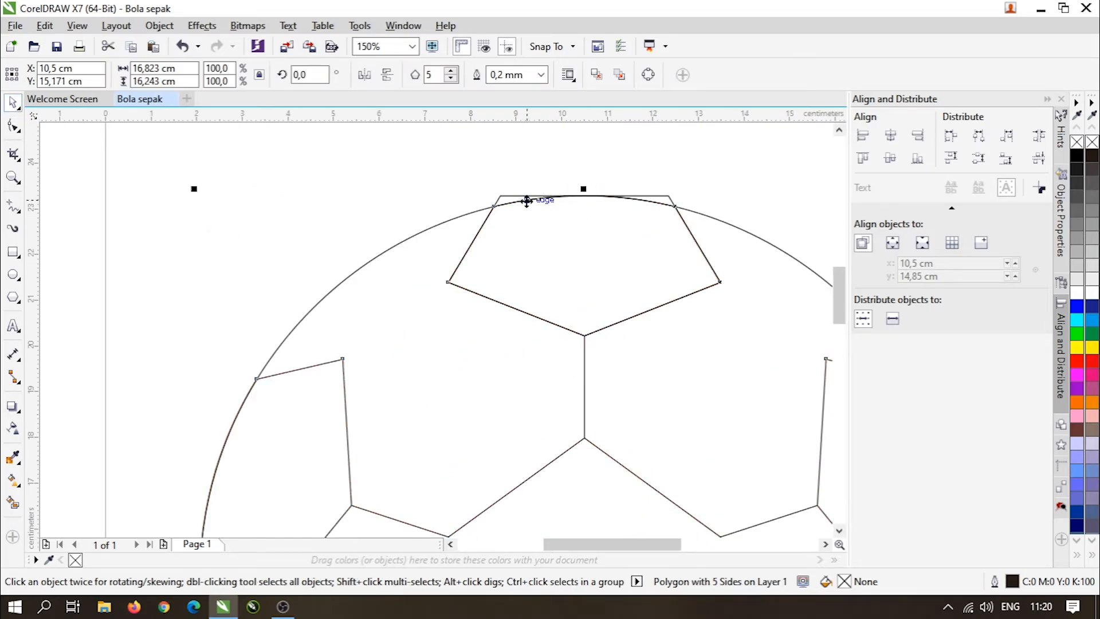
pyautogui.click(482, 175)
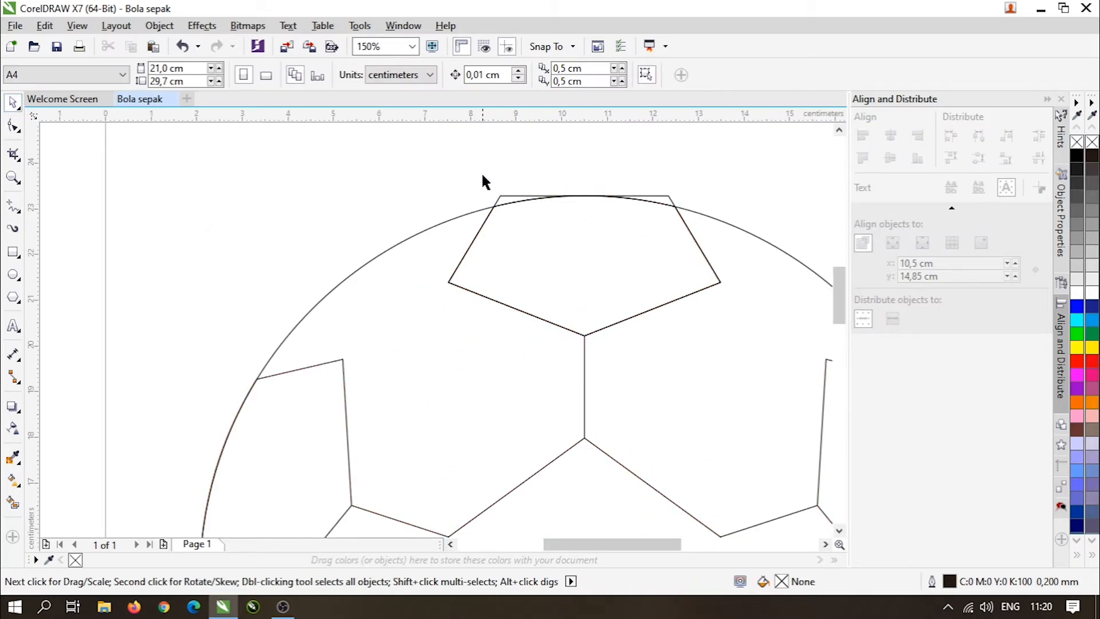
pyautogui.click(502, 198)
pyautogui.scroll(-1, 503, 196)
pyautogui.moveTo(503, 196); pyautogui.dragTo(250, 163)
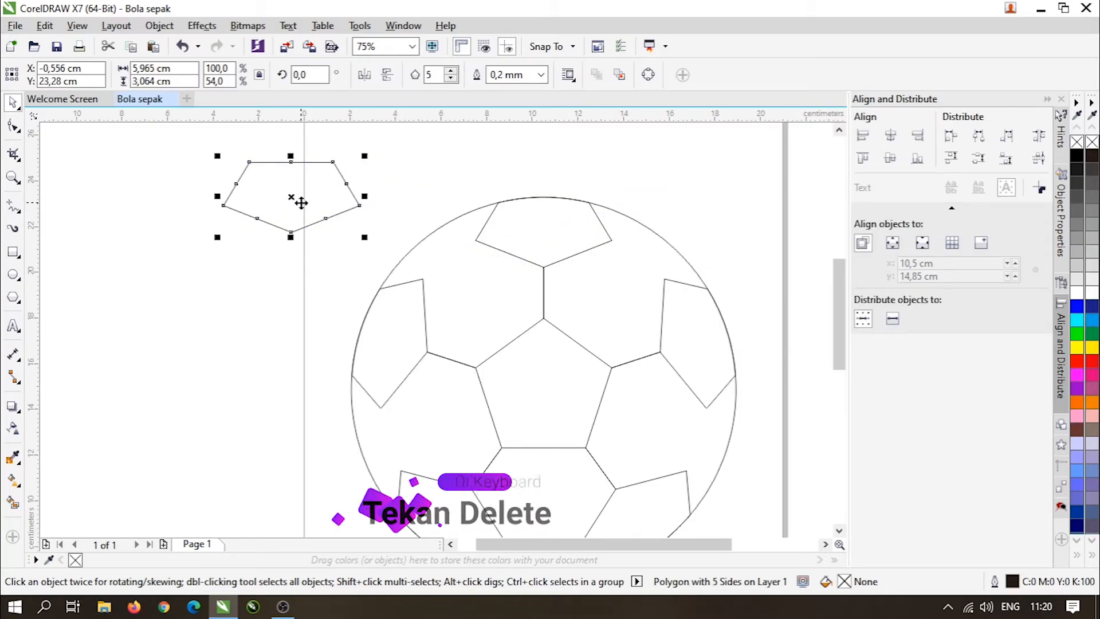
pyautogui.press('Delete')
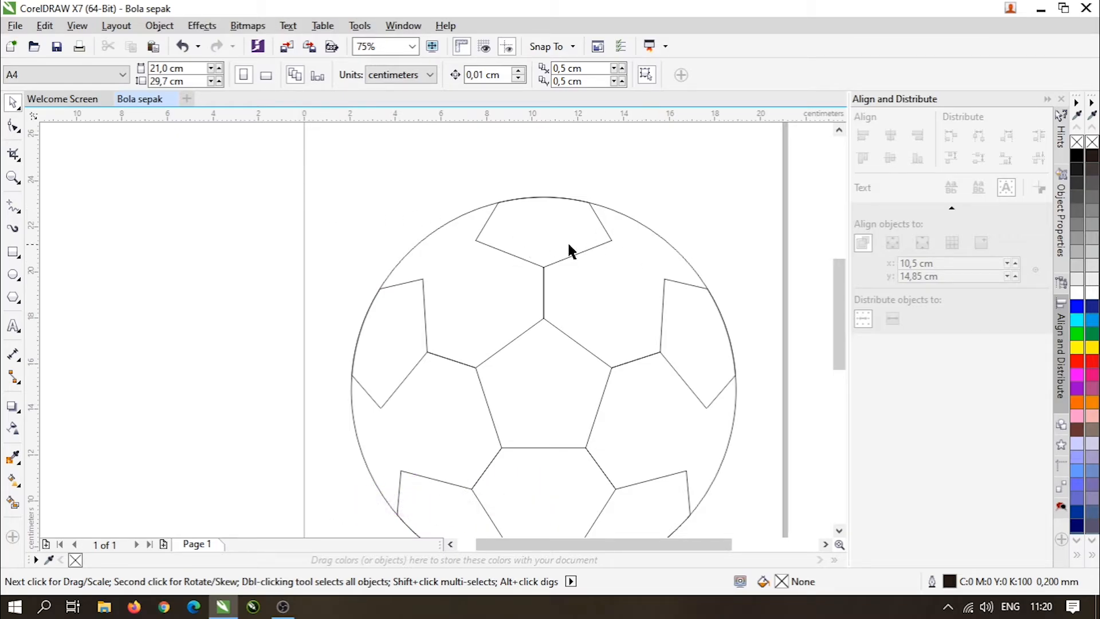
# Duplicate the outer circle in place and scale the copy about its centre to 14.349 cm, through the top panel's side corners
pyautogui.click(435, 232)
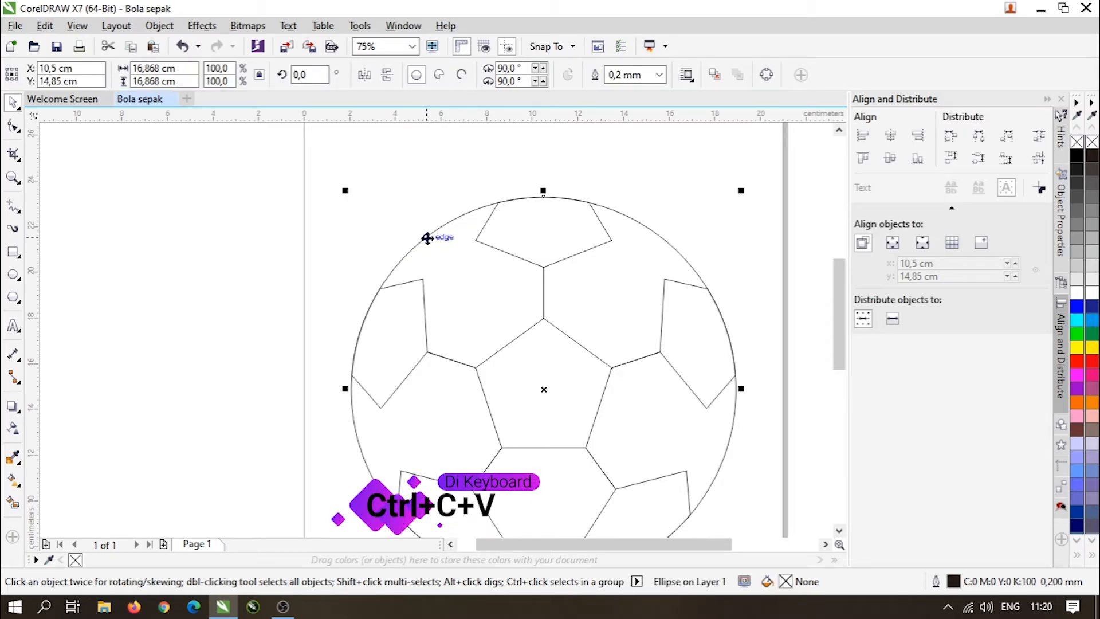
pyautogui.click(428, 237)
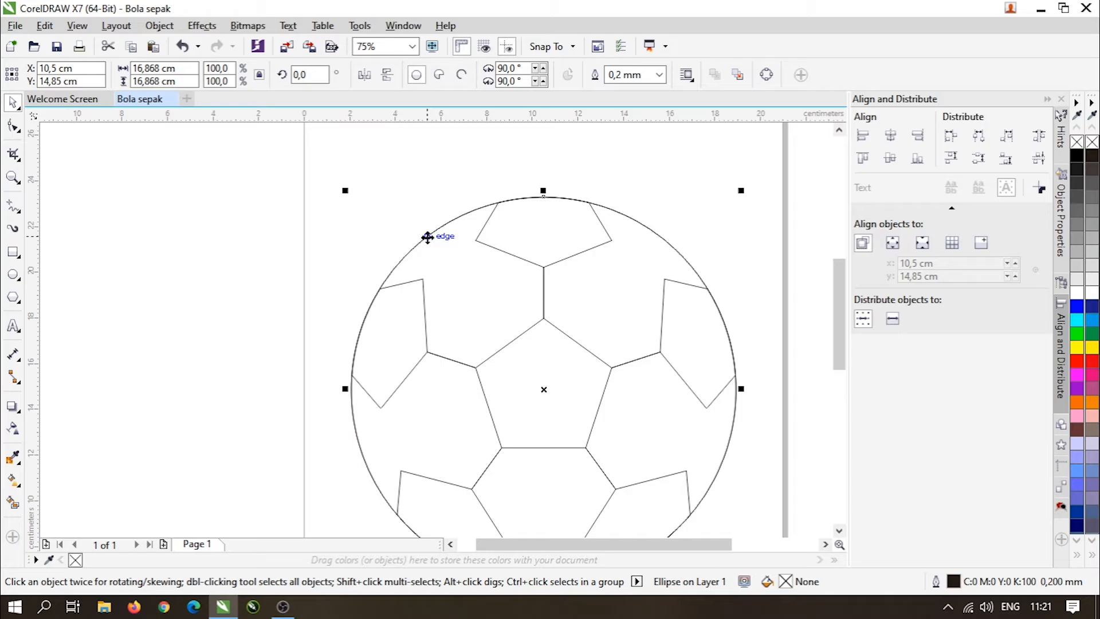
pyautogui.scroll(-2, 427, 236)
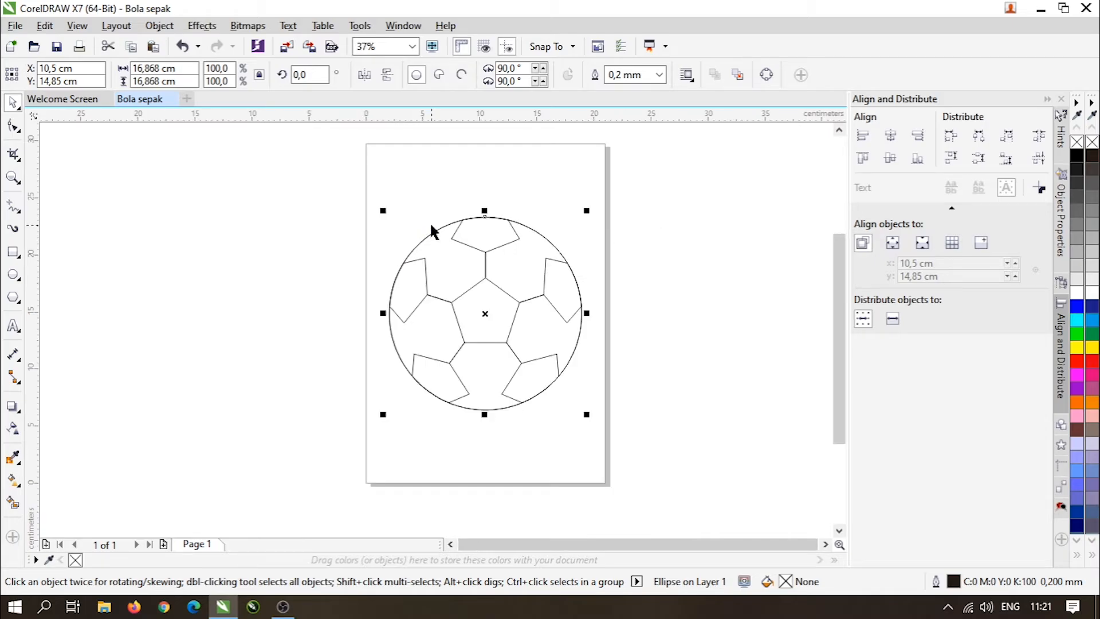
pyautogui.scroll(2, 434, 232)
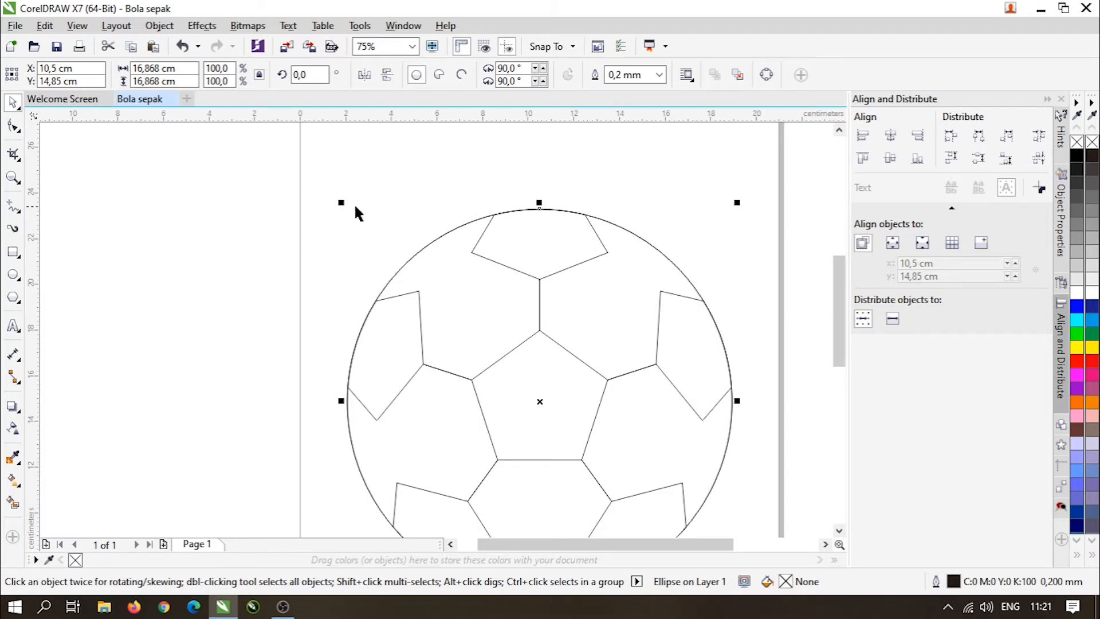
pyautogui.scroll(-2, 343, 224)
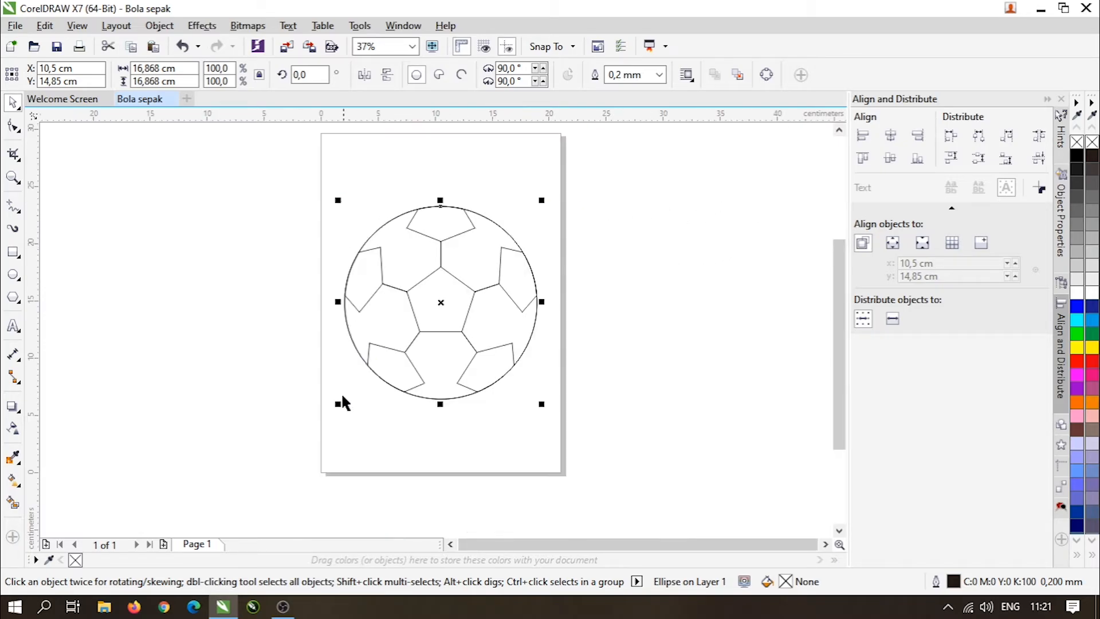
pyautogui.scroll(4, 447, 195)
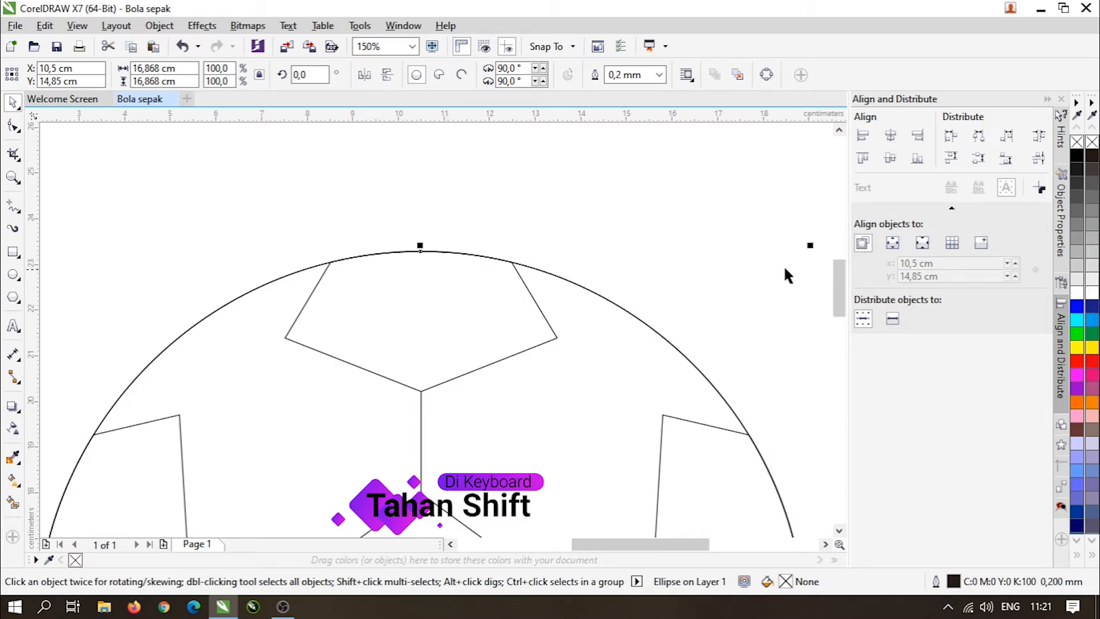
pyautogui.moveTo(812, 245); pyautogui.dragTo(760, 306)
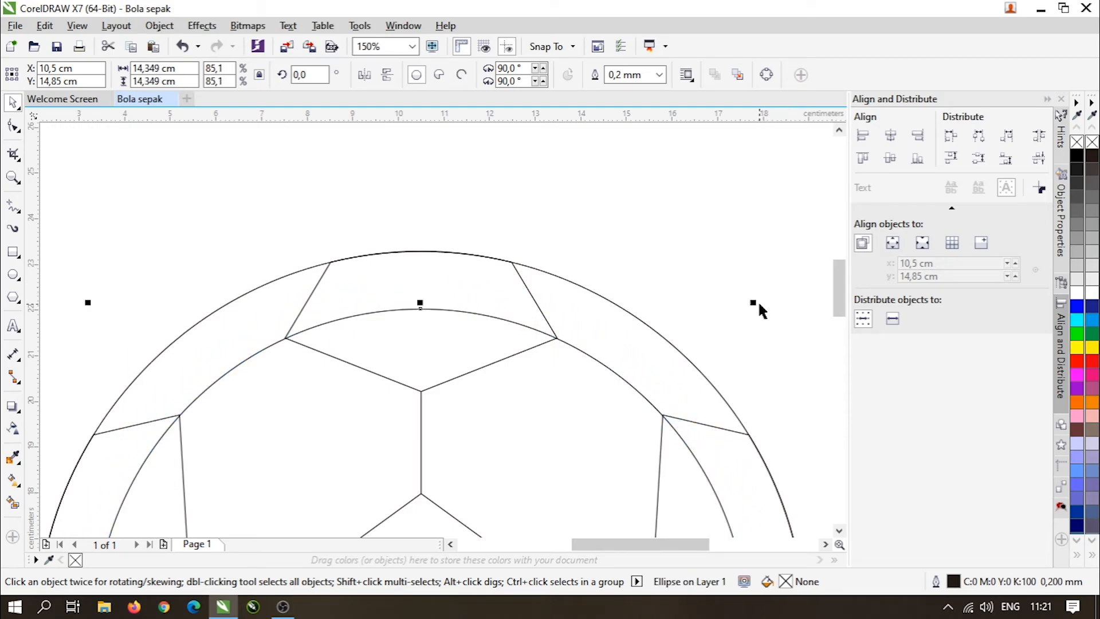
pyautogui.scroll(-2, 759, 305)
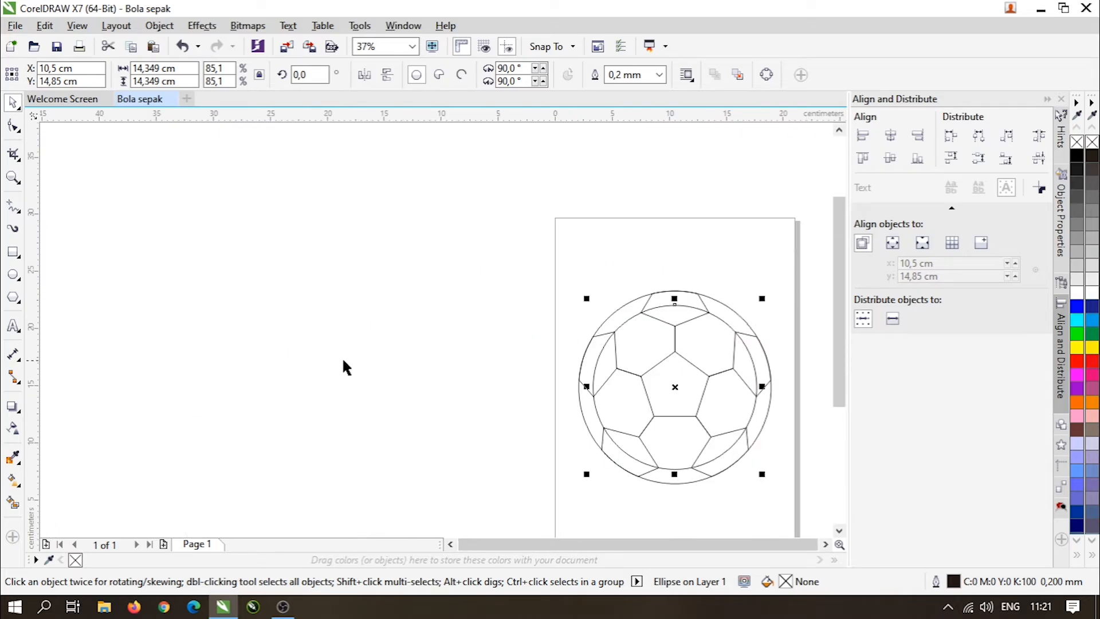
pyautogui.scroll(1, 768, 308)
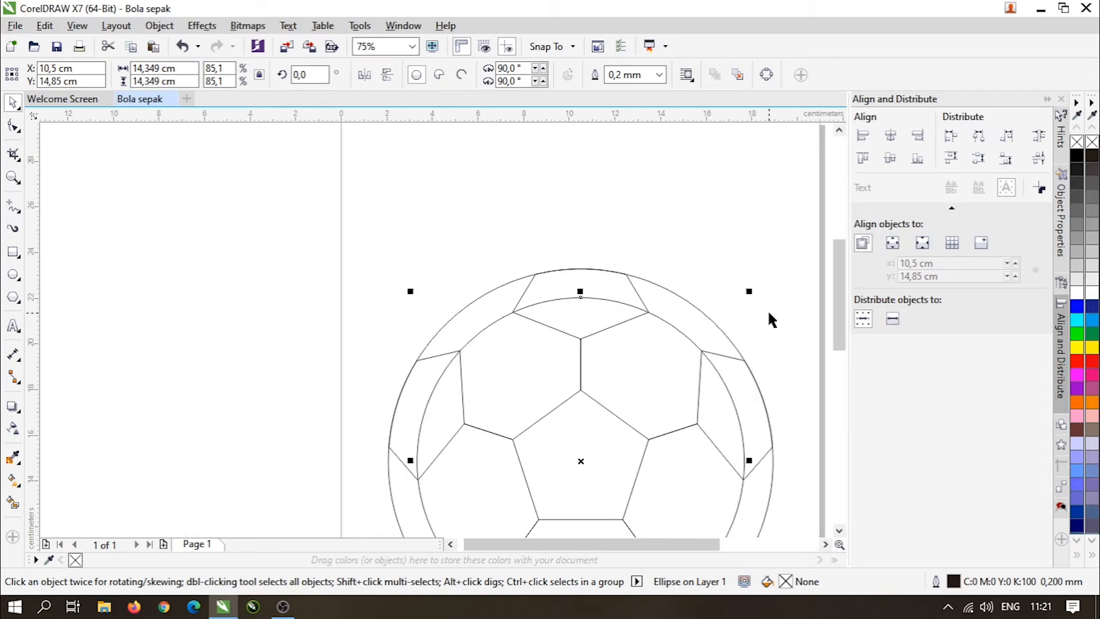
# Fill the ball's pentagon panels with black
pyautogui.click(631, 281)
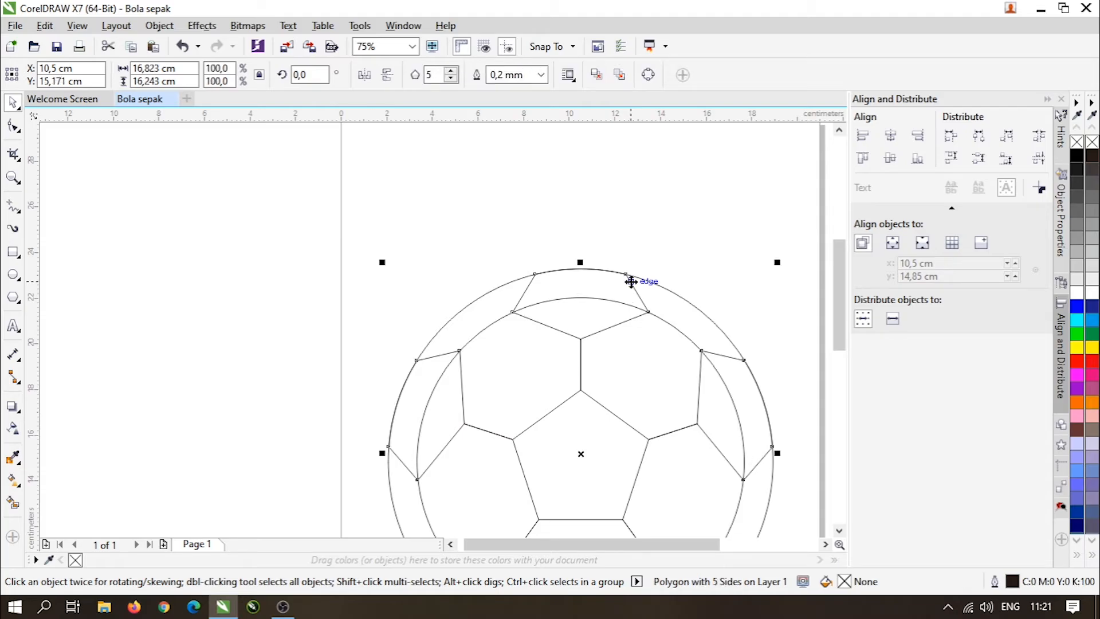
pyautogui.click(1077, 156)
pyautogui.scroll(-1, 384, 189)
pyautogui.click(379, 183)
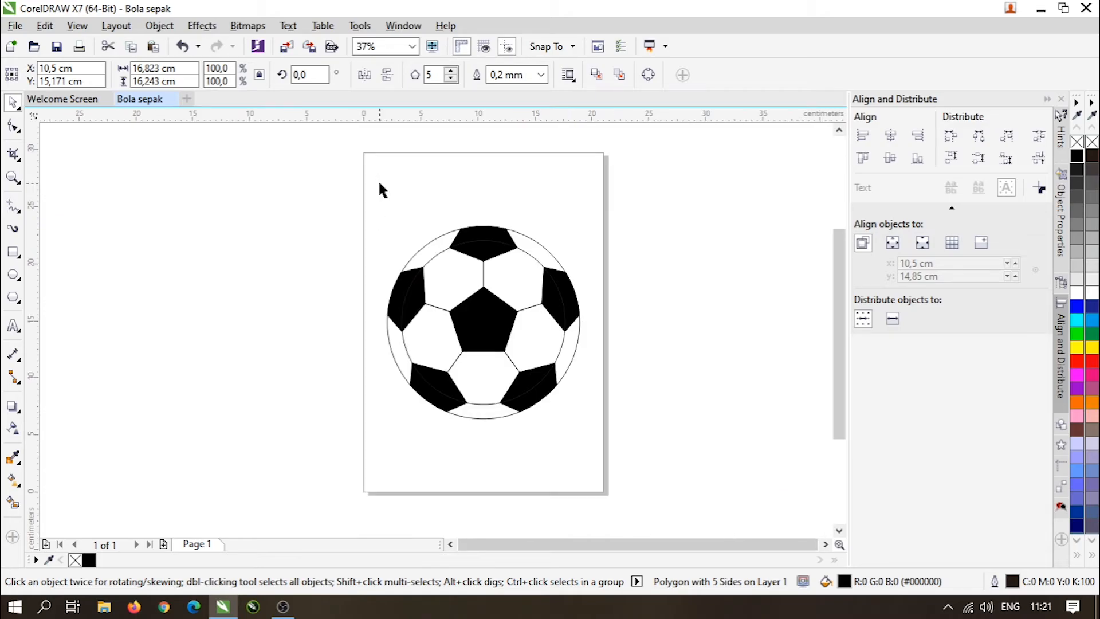
pyautogui.scroll(1, 425, 252)
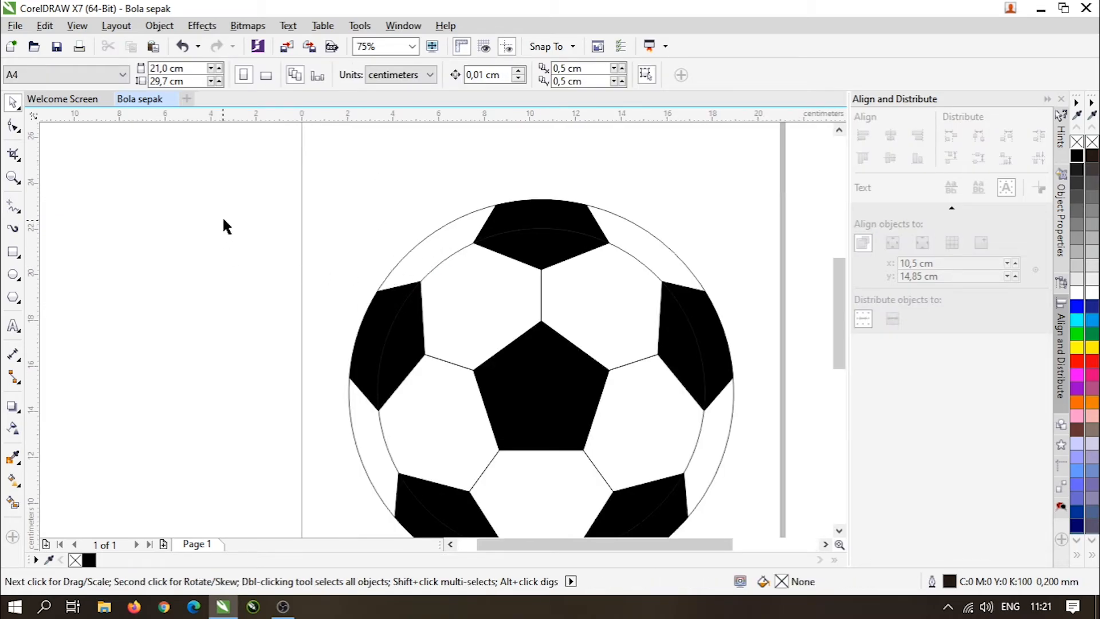
pyautogui.scroll(-1, 224, 221)
pyautogui.scroll(1, 268, 248)
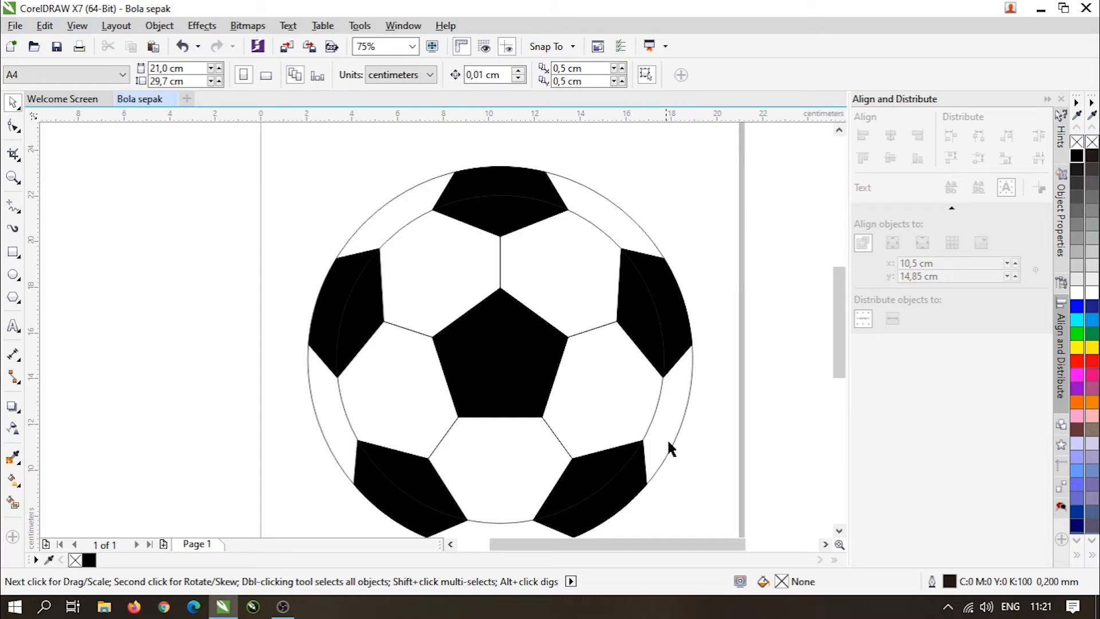
# Thicken the outline of the ball's outer circle, trying 2.5 mm and 2.0 mm before settling on 1.5 mm
pyautogui.click(684, 408)
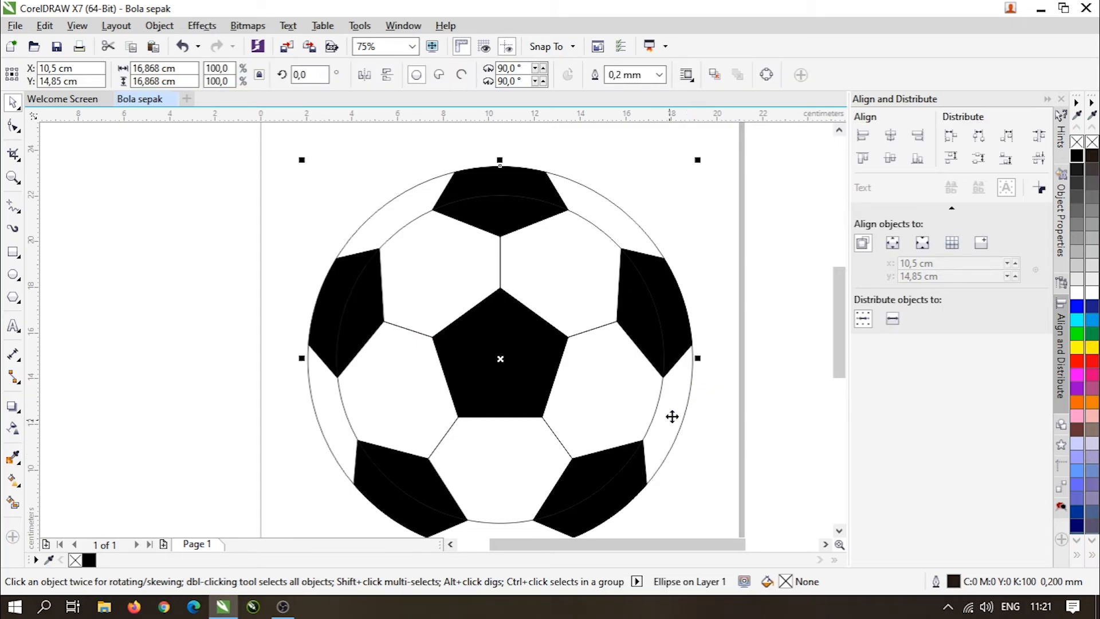
pyautogui.click(660, 76)
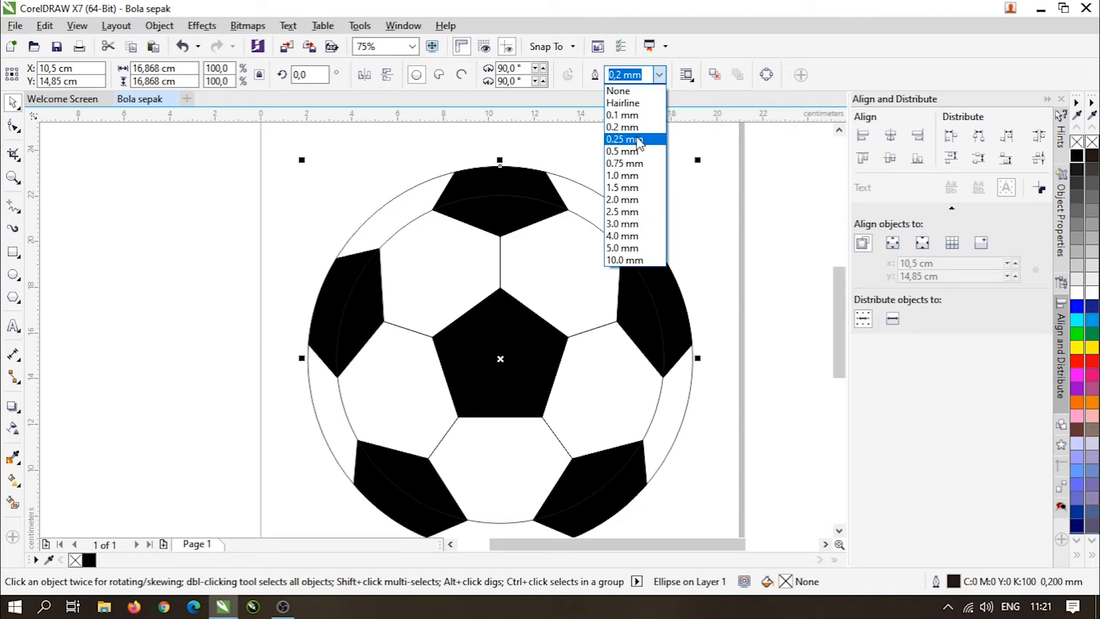
pyautogui.click(628, 212)
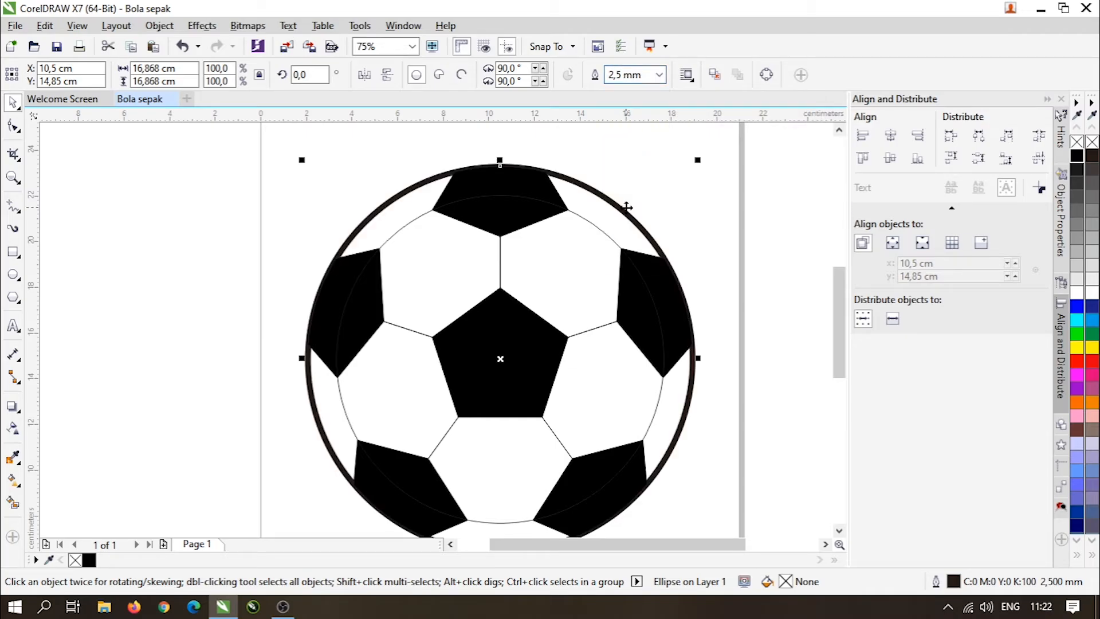
pyautogui.click(660, 76)
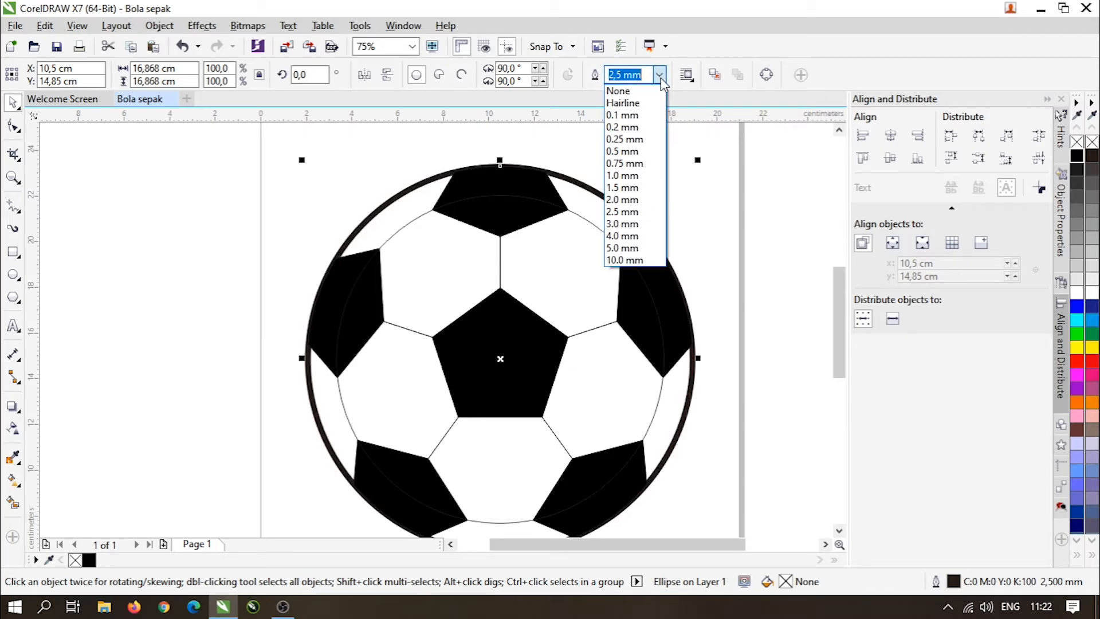
pyautogui.click(639, 206)
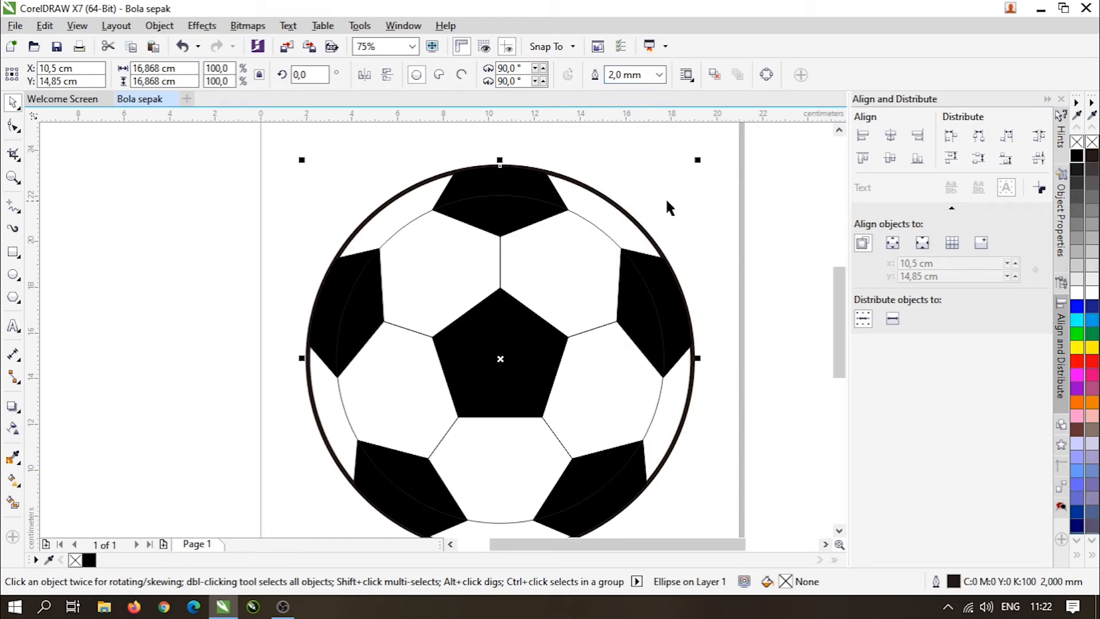
pyautogui.click(660, 75)
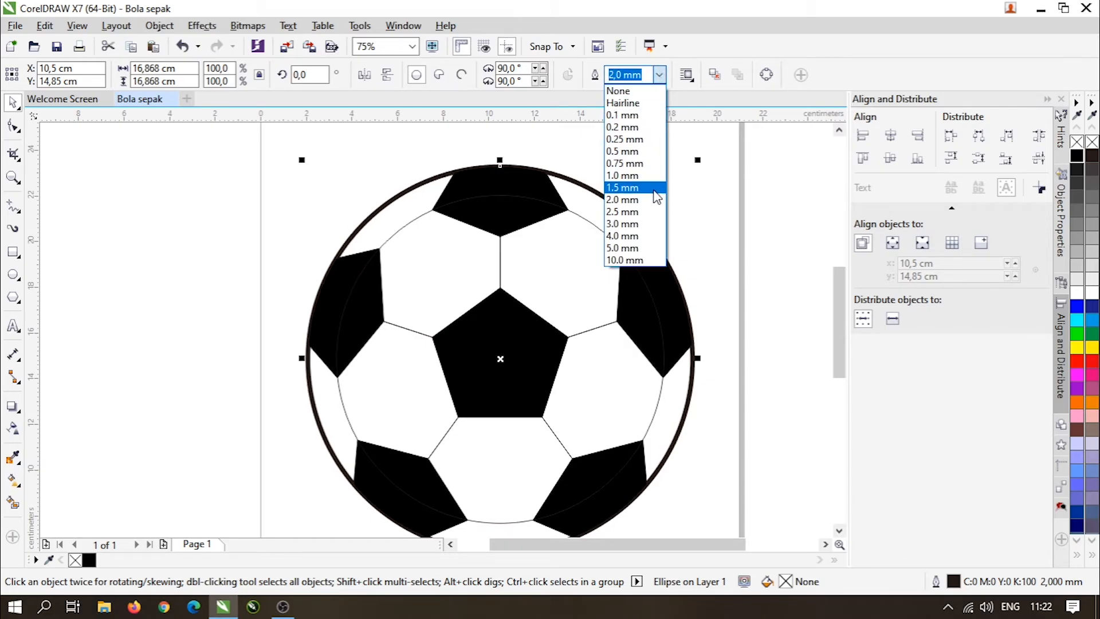
pyautogui.click(639, 187)
pyautogui.scroll(-2, 652, 185)
pyautogui.scroll(2, 648, 172)
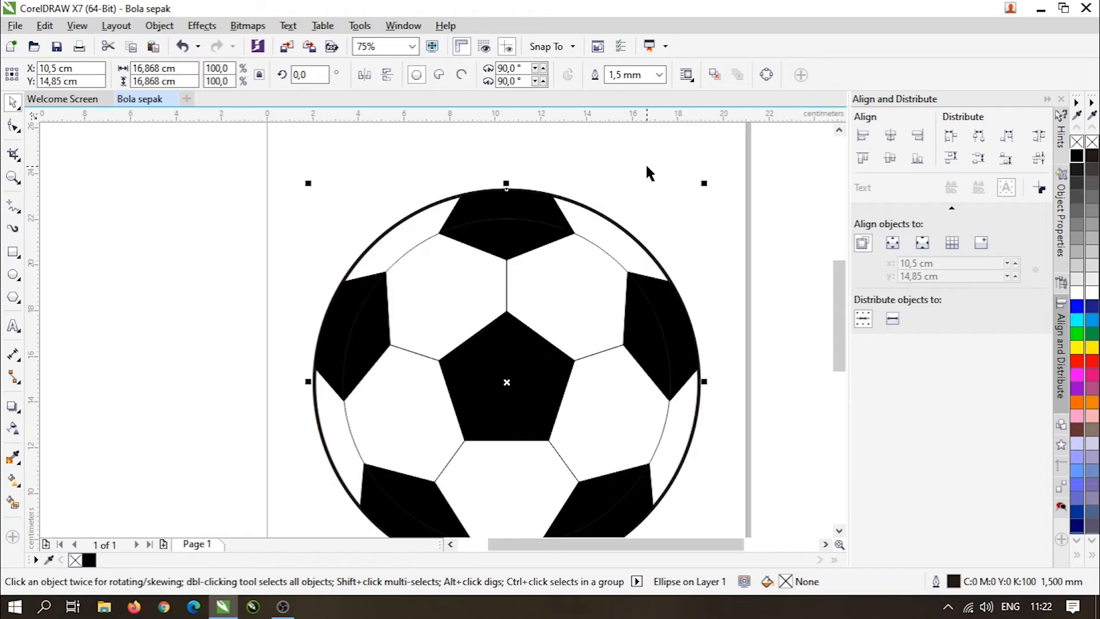
pyautogui.click(714, 210)
pyautogui.scroll(-2, 630, 215)
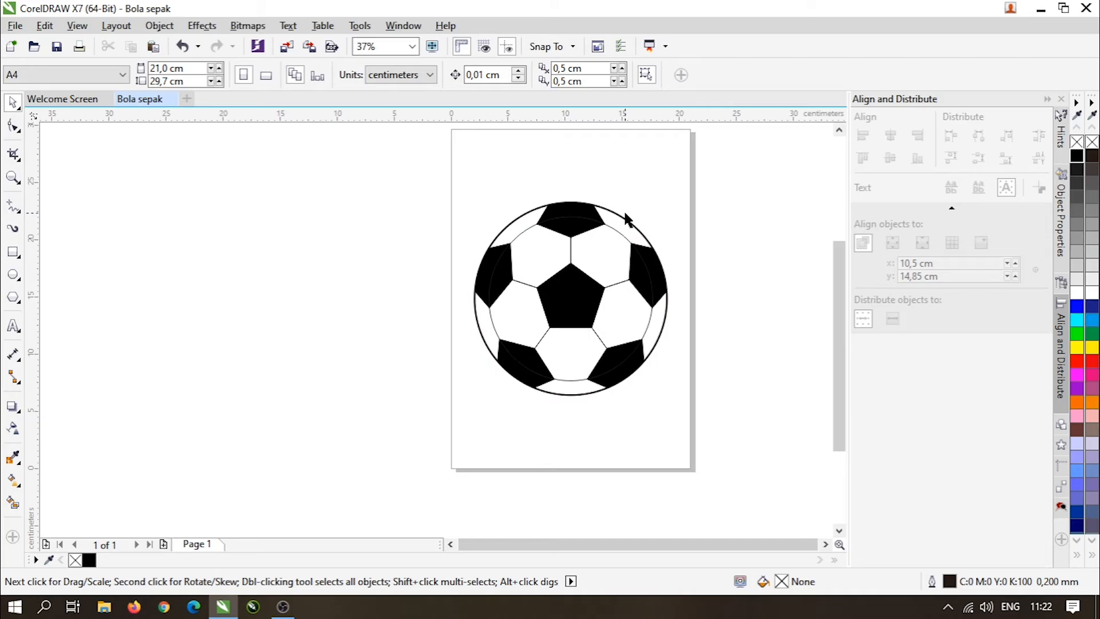
# Fill the ball's outer circle with white
pyautogui.scroll(2, 625, 215)
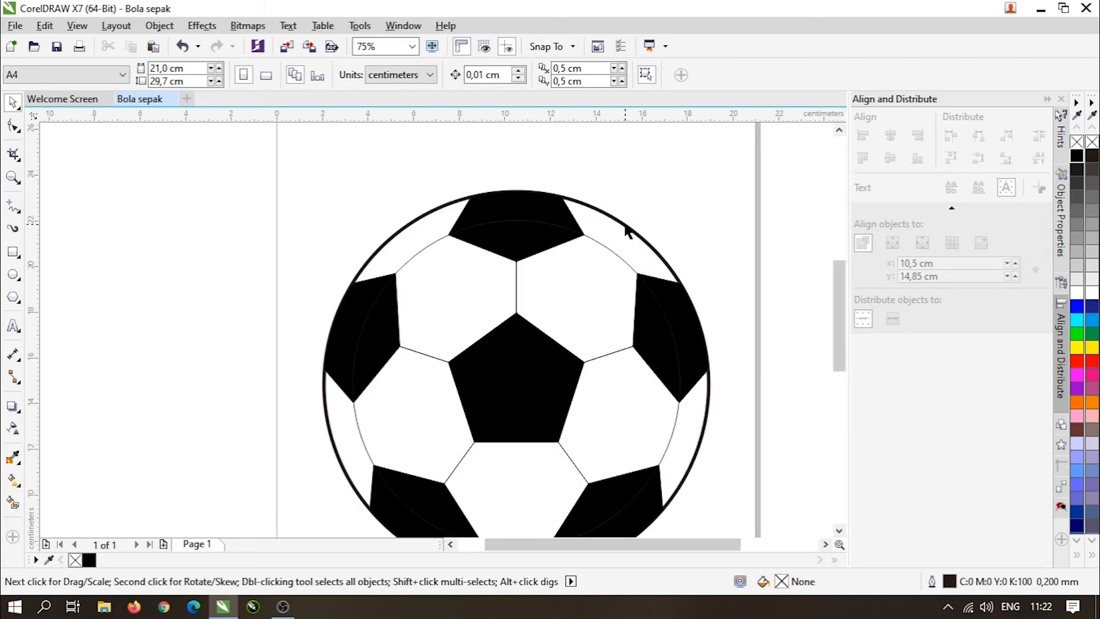
pyautogui.click(626, 227)
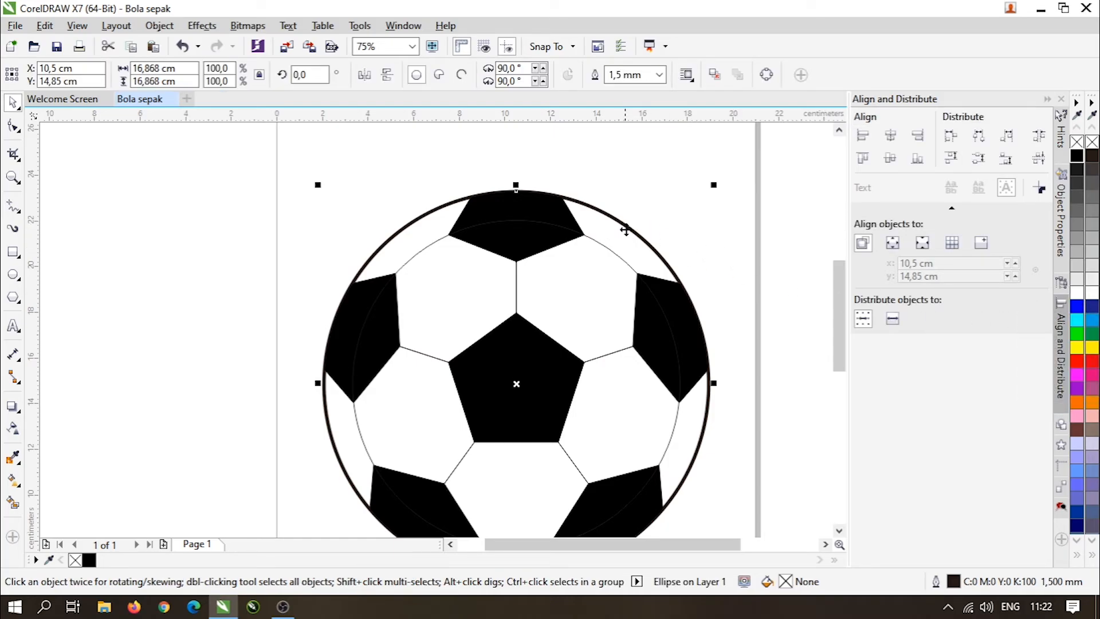
pyautogui.click(722, 226)
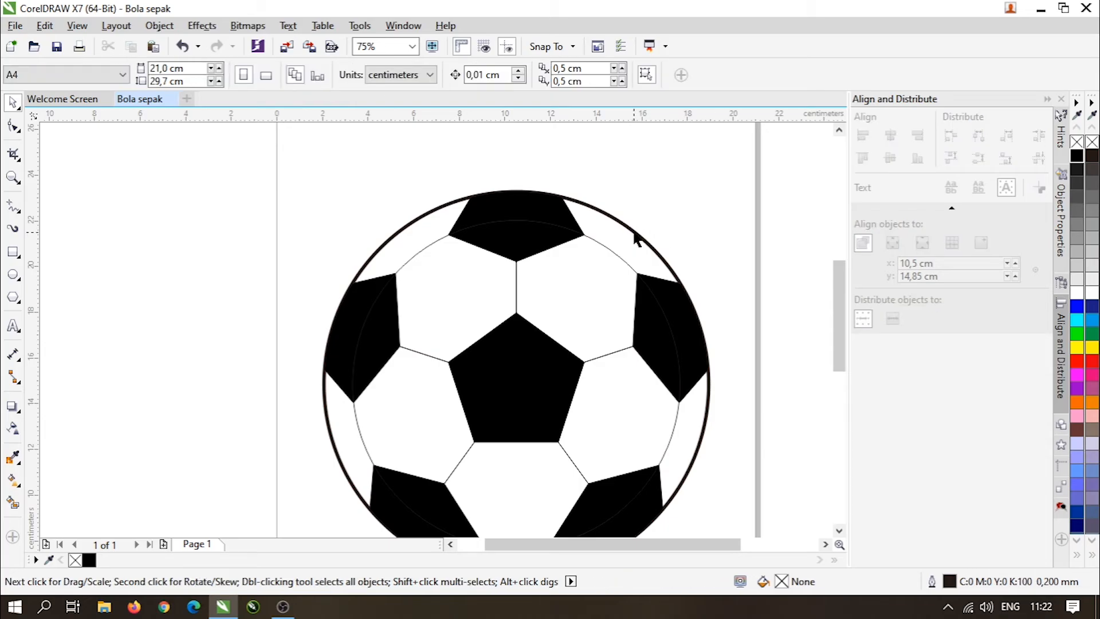
pyautogui.click(636, 238)
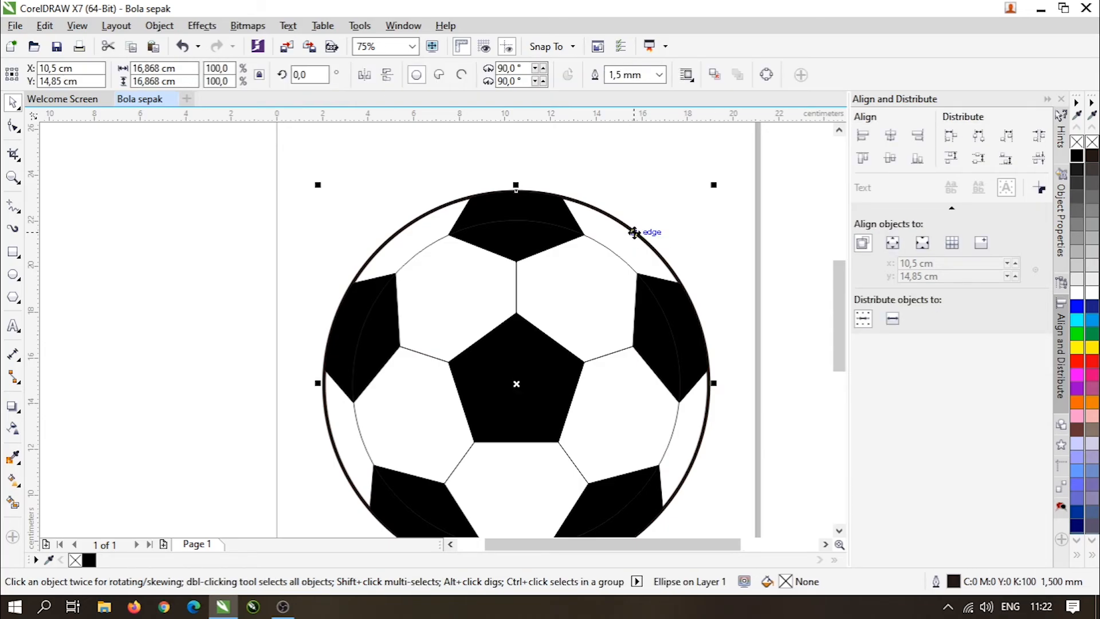
pyautogui.click(1077, 295)
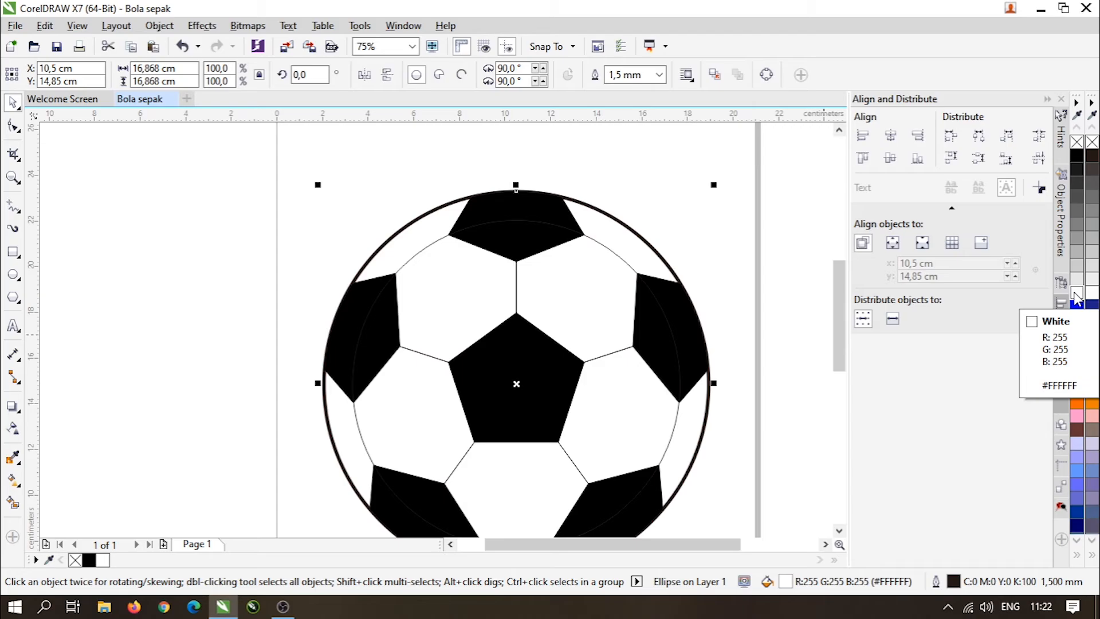
# Duplicate the white outer circle in place, fill the copy with black and send it behind all other objects
pyautogui.hotkey('ctrl', 'c')
pyautogui.hotkey('ctrl', 'v')
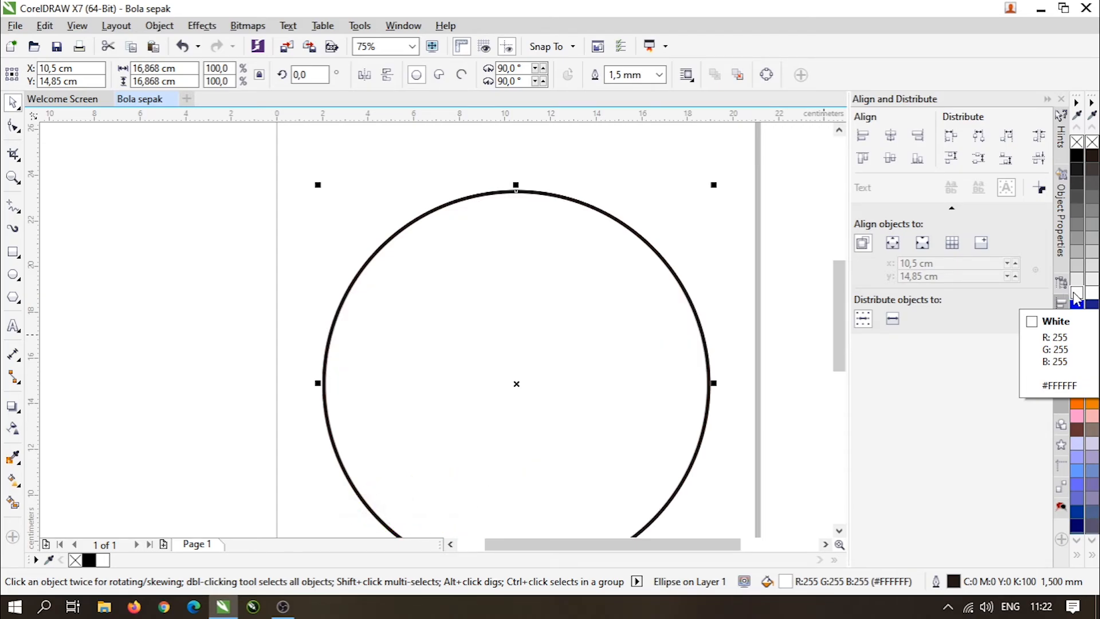
pyautogui.click(1077, 161)
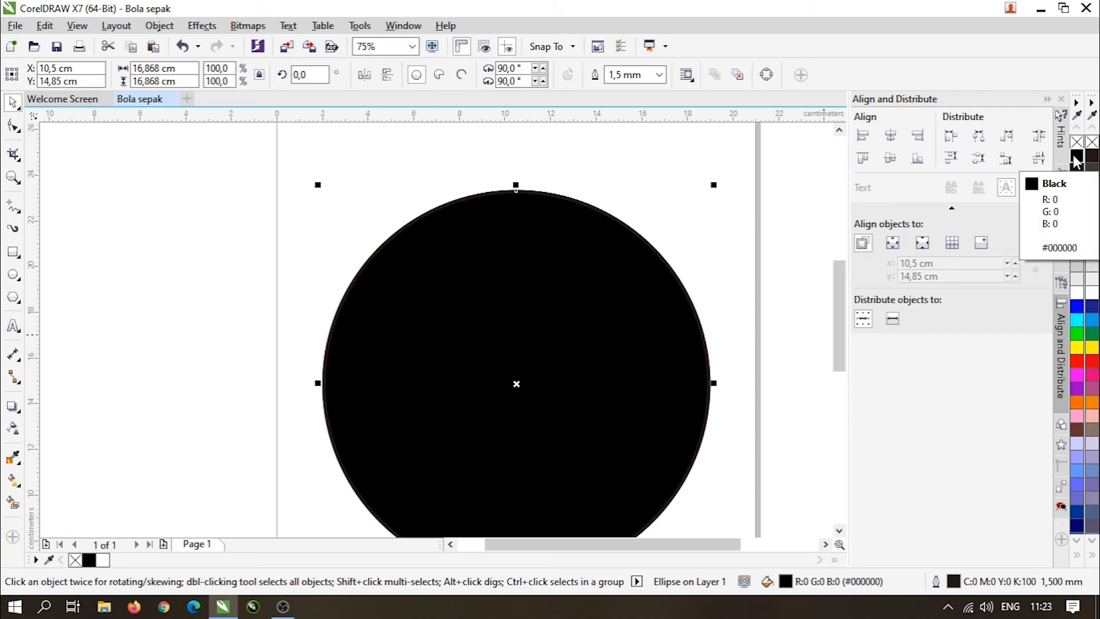
pyautogui.hotkey('ctrl', 'End')
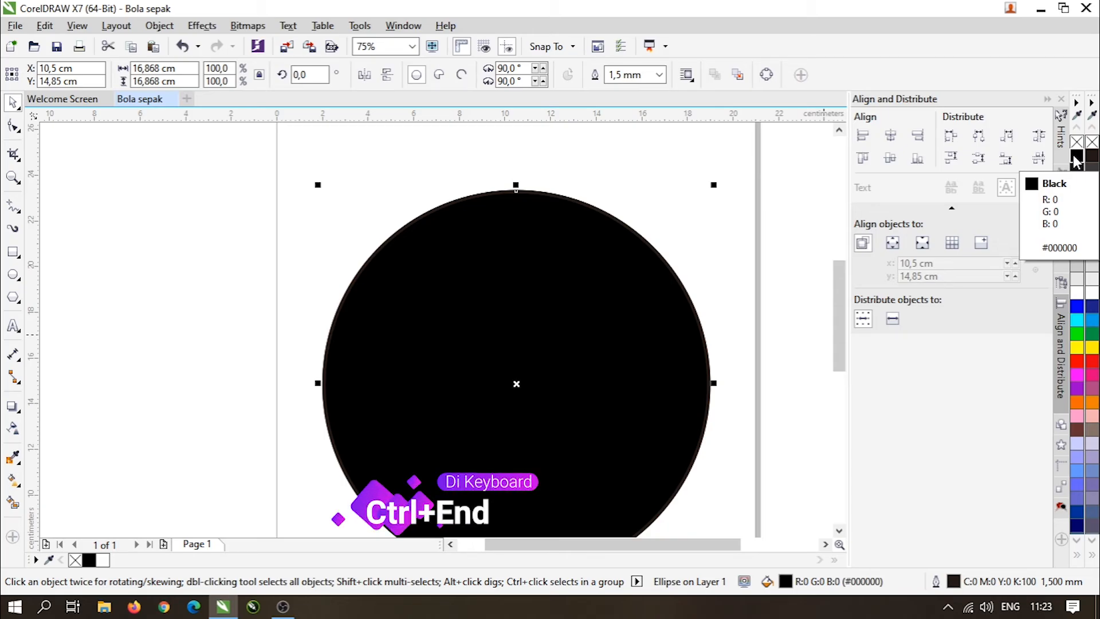
pyautogui.hotkey('ctrl', 'End')
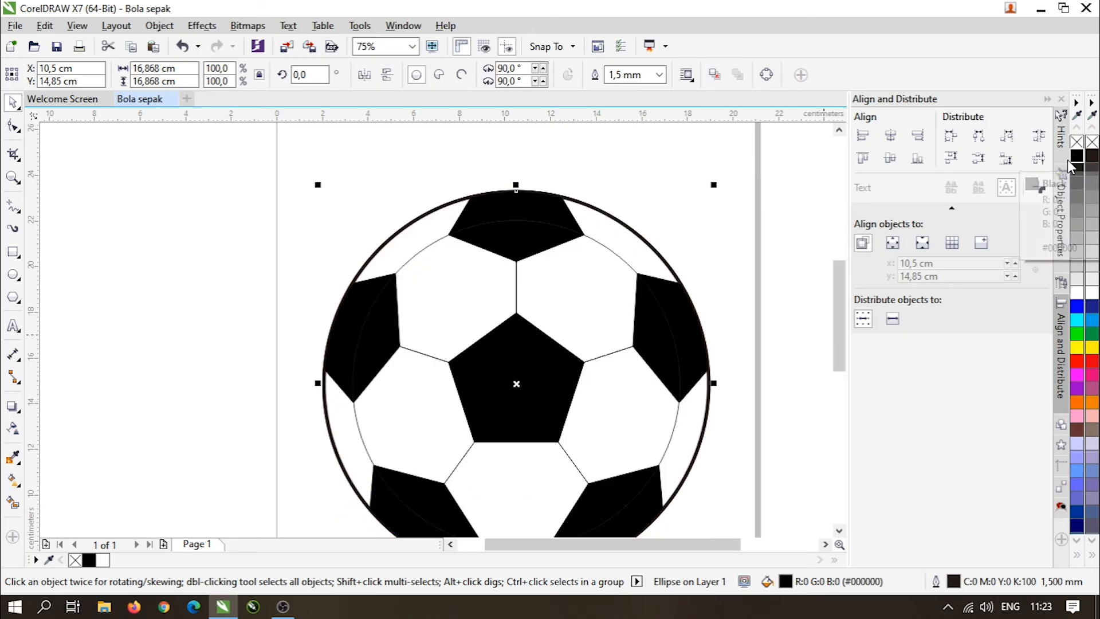
# Add a perspective drop shadow to the black back circle, cast almost straight up from its bottom edge at about 88°
pyautogui.scroll(-2, 713, 283)
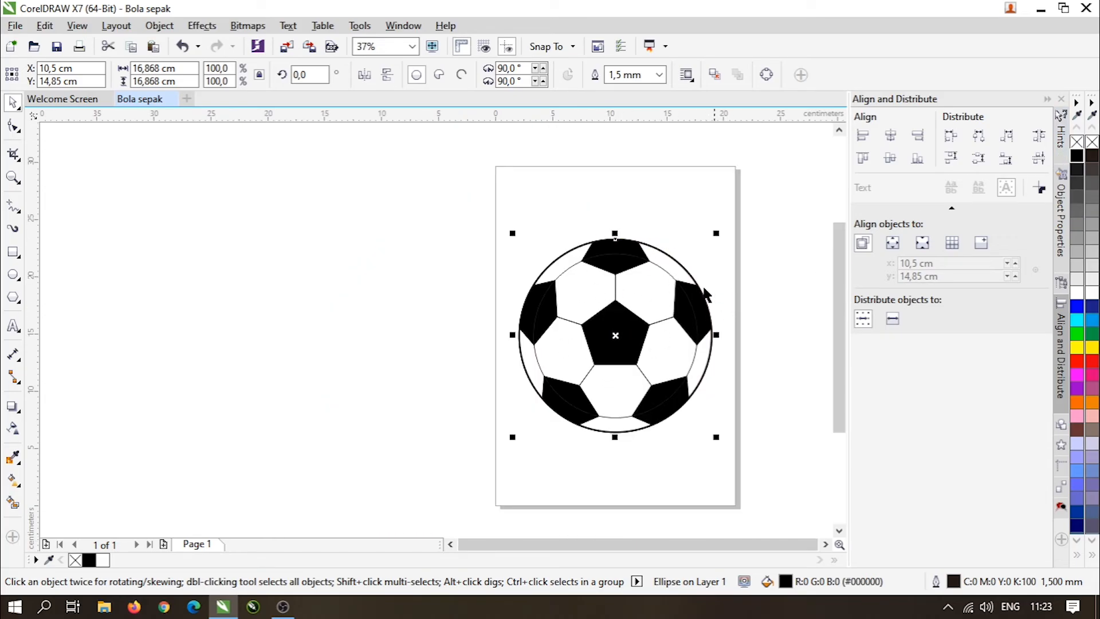
pyautogui.click(12, 409)
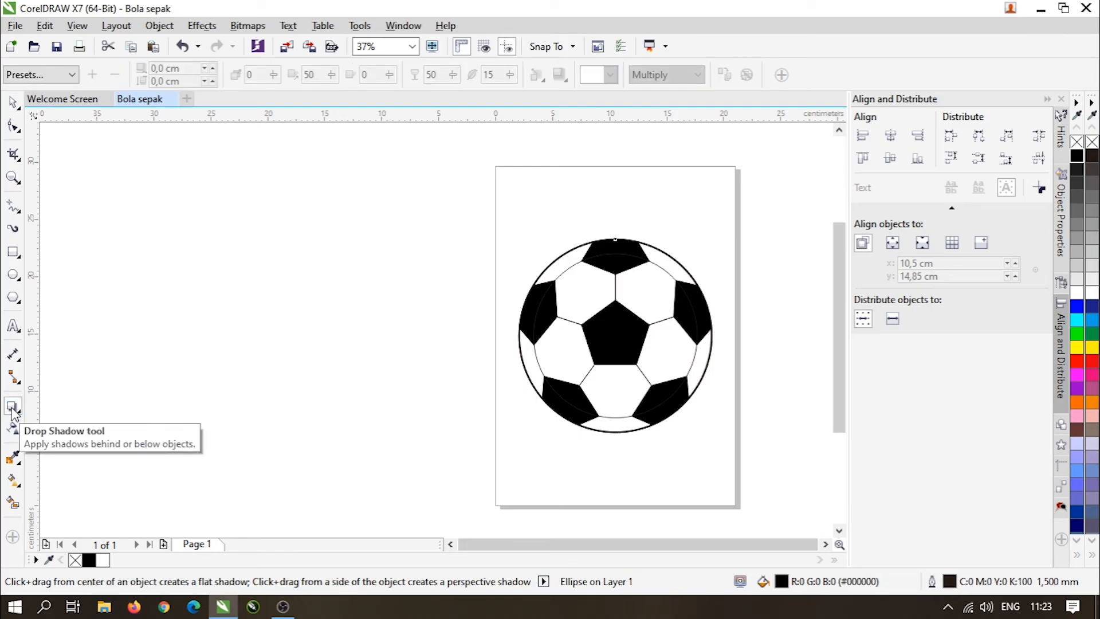
pyautogui.scroll(2, 620, 438)
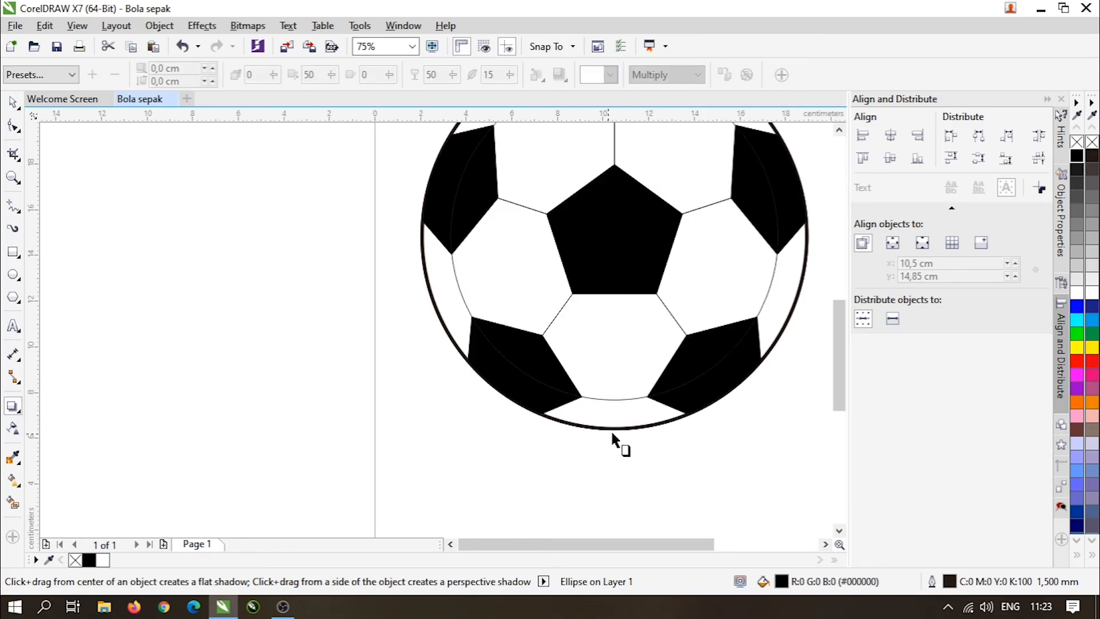
pyautogui.moveTo(613, 431); pyautogui.dragTo(617, 347)
pyautogui.press('F3')
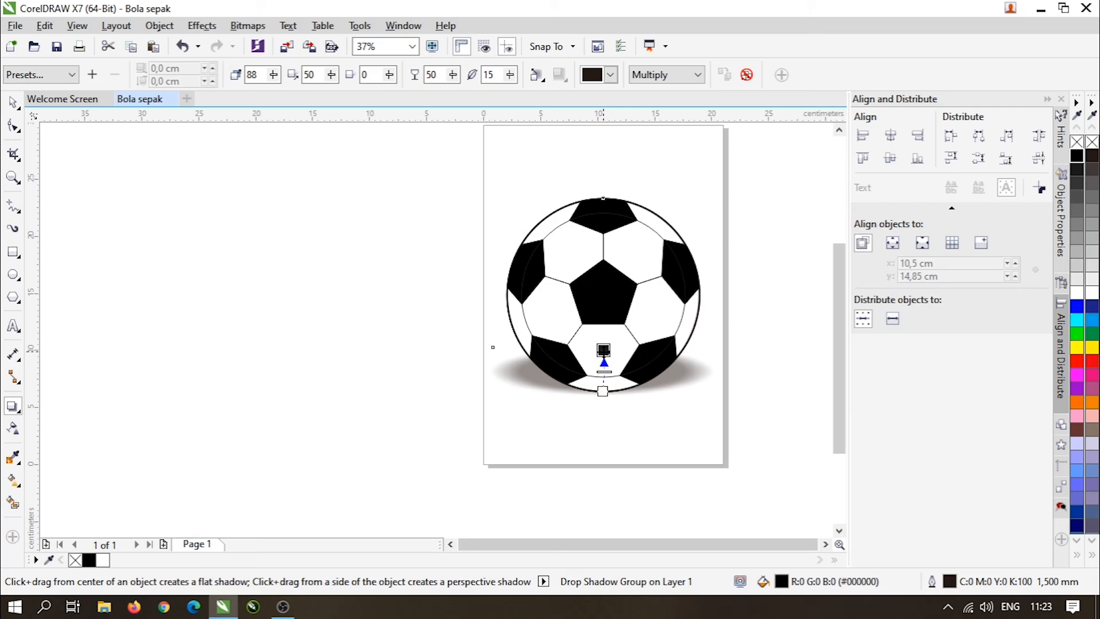
pyautogui.click(13, 102)
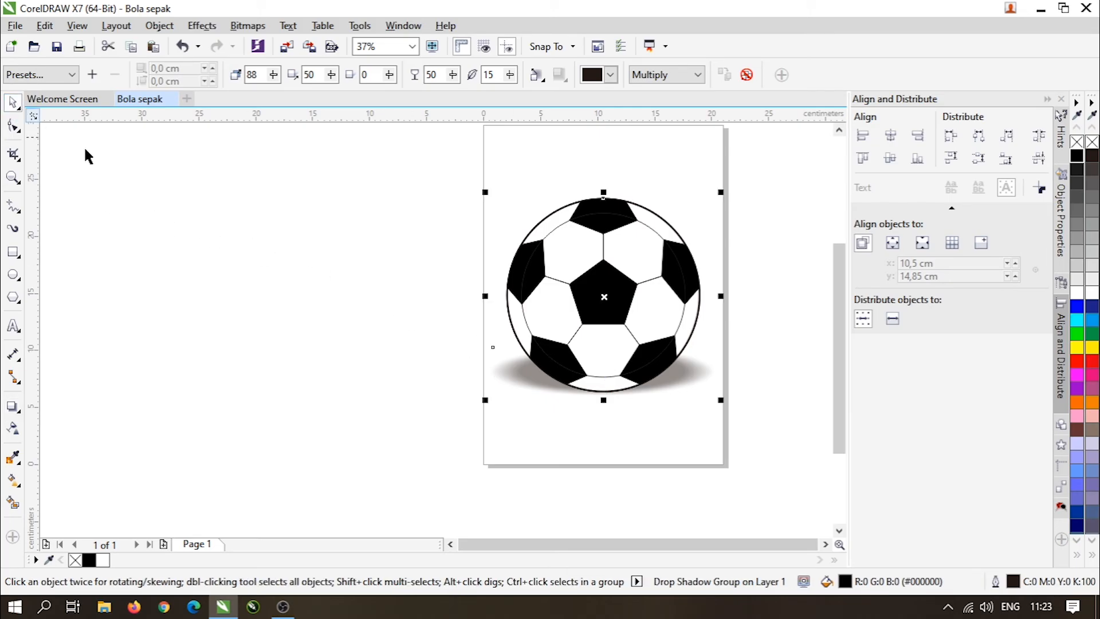
pyautogui.click(338, 247)
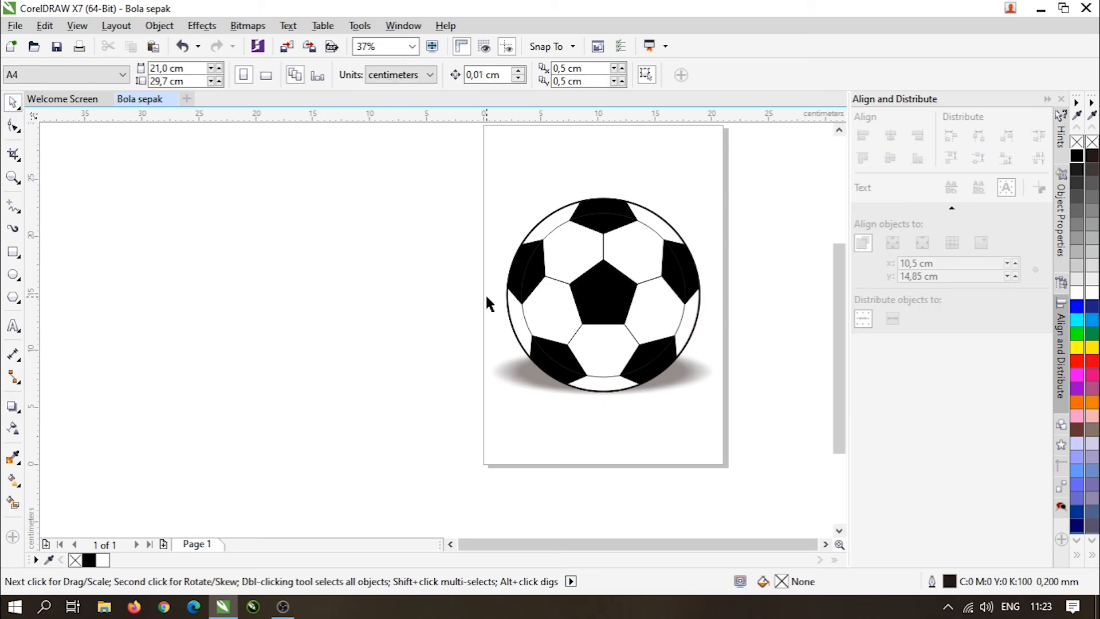